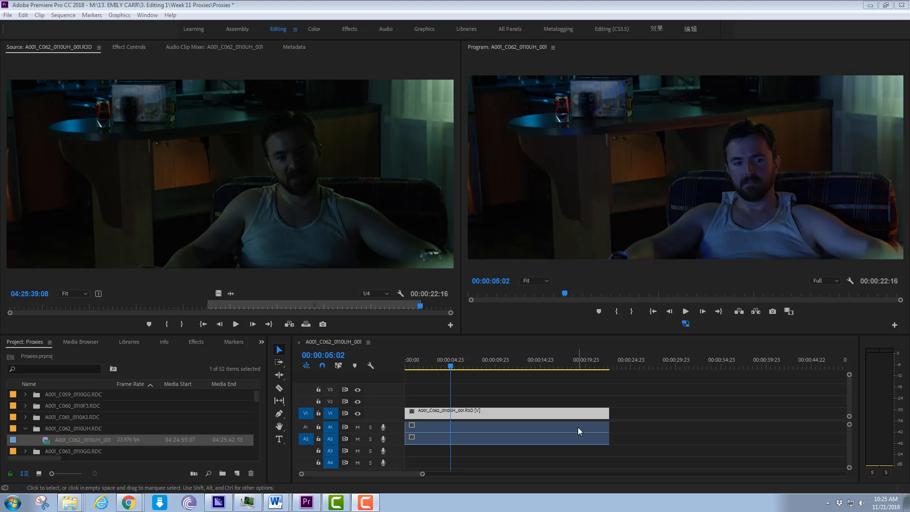
- Scrub the sequence to 00:00:05:05 and toggle proxy playback in the Program monitor to compare it with the original footage
{"action": "left_click", "coordinate": [428, 368]}
{"action": "mouse_move", "coordinate": [426, 369]}
{"action": "left_mouse_down"}
{"action": "mouse_move", "coordinate": [406, 369]}
{"action": "mouse_move", "coordinate": [575, 362]}
{"action": "mouse_move", "coordinate": [440, 369]}
{"action": "left_mouse_up"}
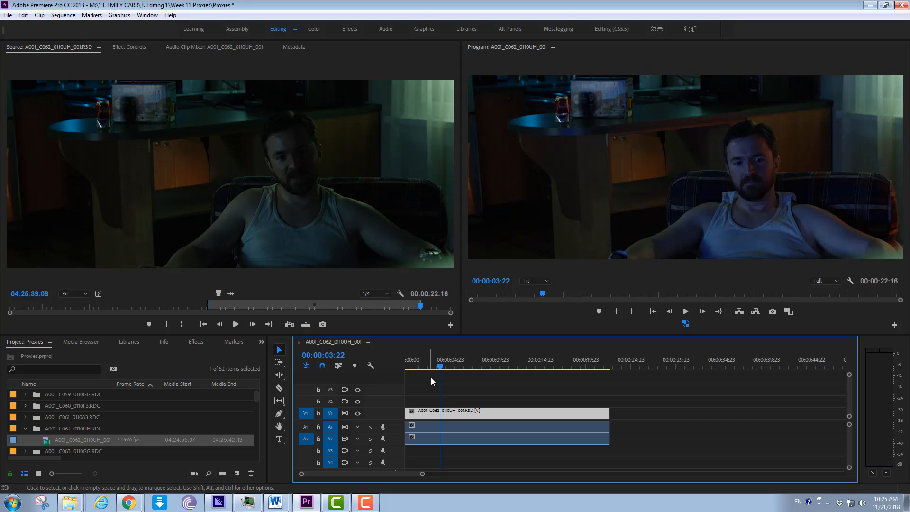
{"action": "left_click_drag", "start_coordinate": [425, 362], "coordinate": [453, 373]}
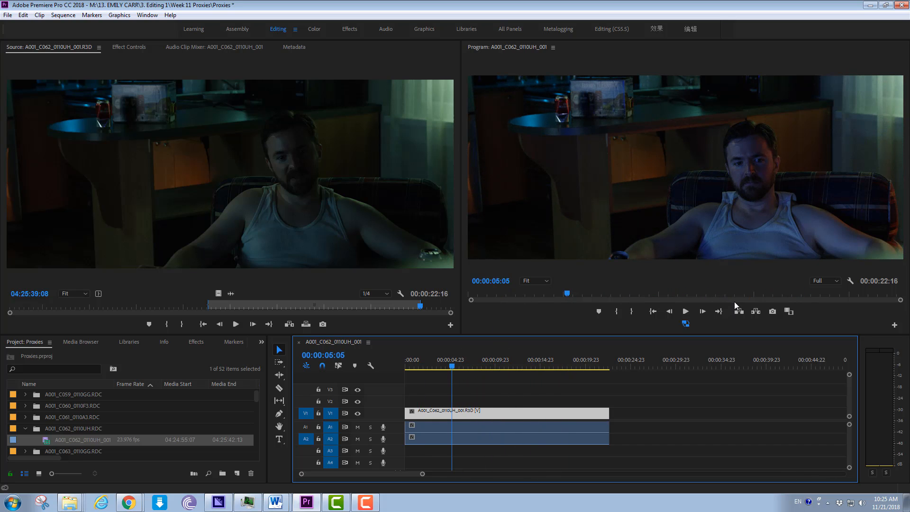
{"action": "left_click", "coordinate": [685, 323]}
{"action": "left_click", "coordinate": [685, 324]}
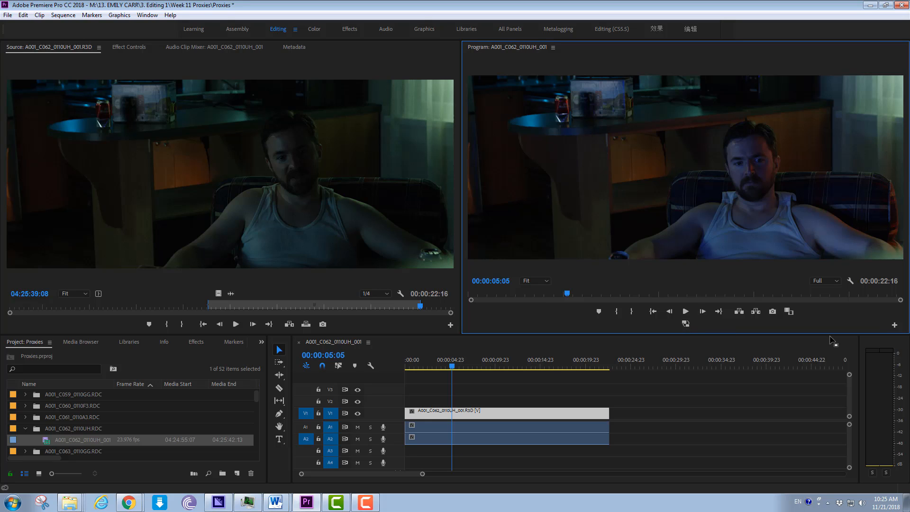
- Inspect the Toggle Proxies control in the Program monitor's Button Editor, cancel the editor, and toggle proxies on and off
{"action": "left_click", "coordinate": [894, 325]}
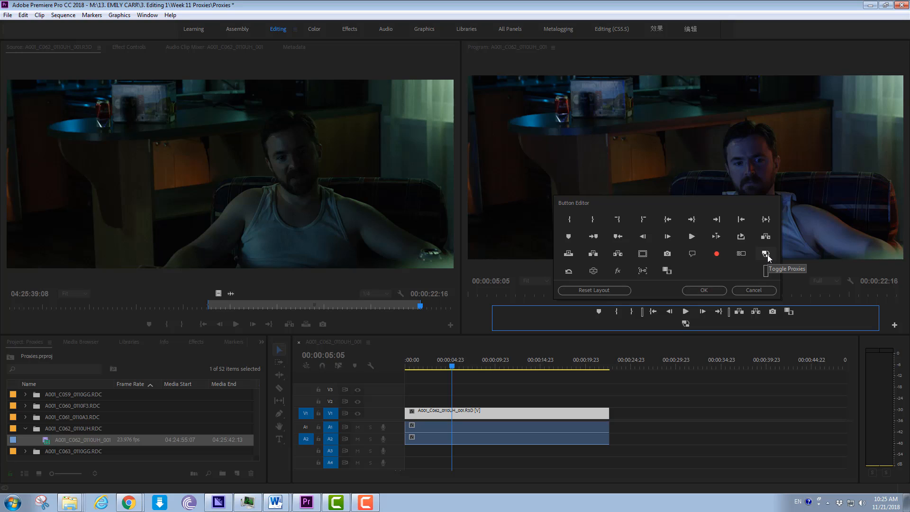
{"action": "left_click_drag", "start_coordinate": [768, 257], "coordinate": [708, 301]}
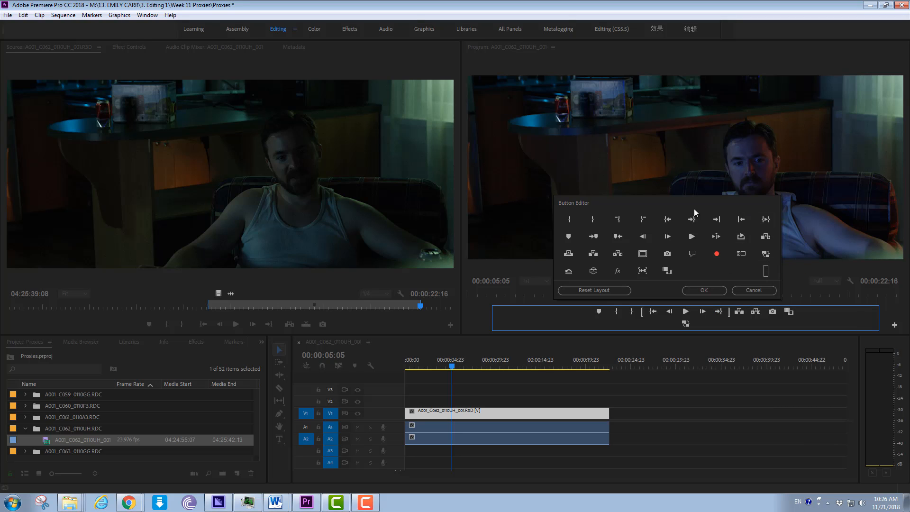
{"action": "left_click", "coordinate": [746, 291]}
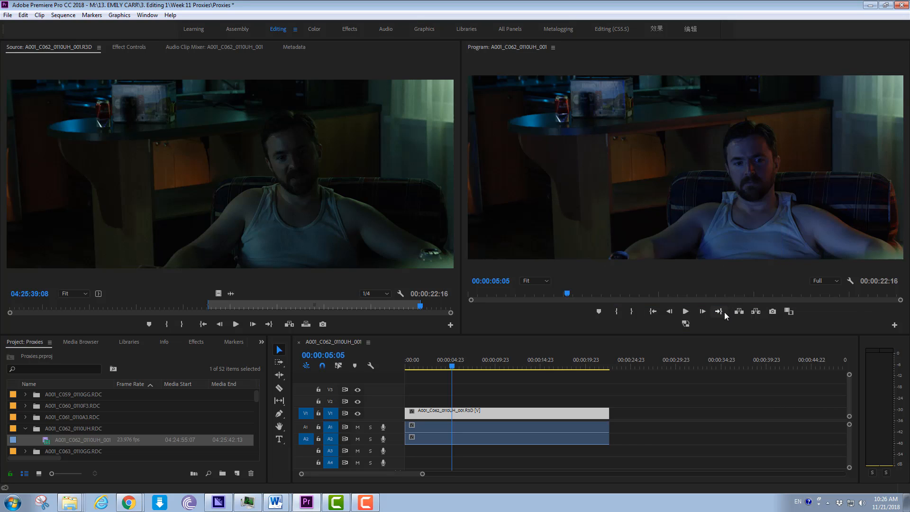
{"action": "left_click", "coordinate": [685, 324]}
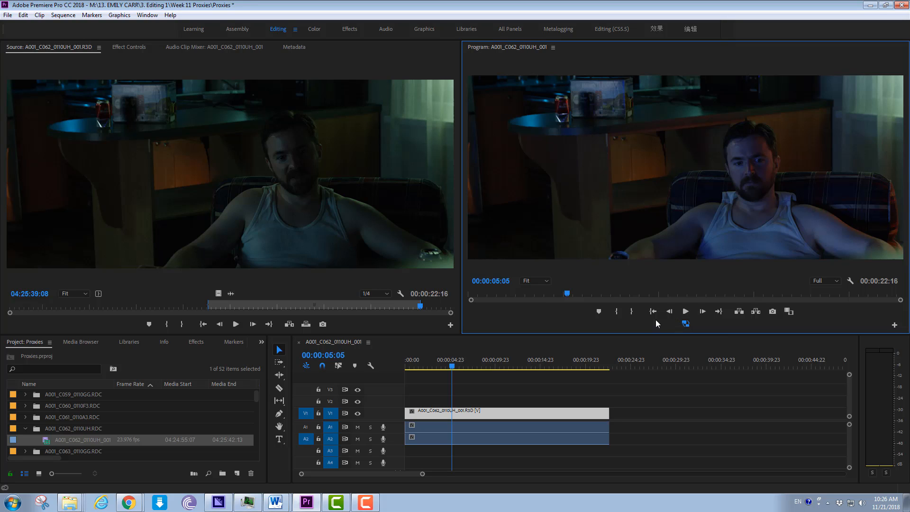
{"action": "left_click", "coordinate": [685, 324]}
- Review the QuickTime presets offered by Create Proxies for clip A001_C062_0110UH_001 and cancel without creating any
{"action": "right_click", "coordinate": [47, 442]}
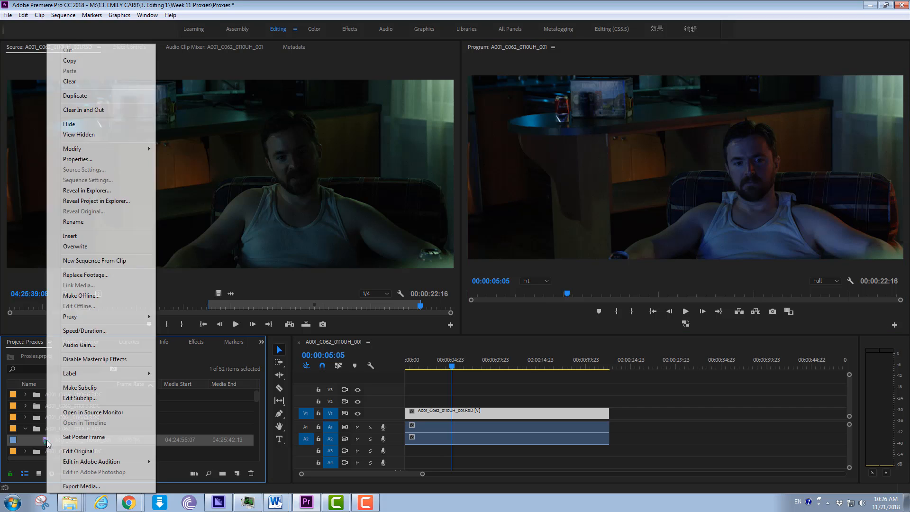
{"action": "mouse_move", "coordinate": [138, 316]}
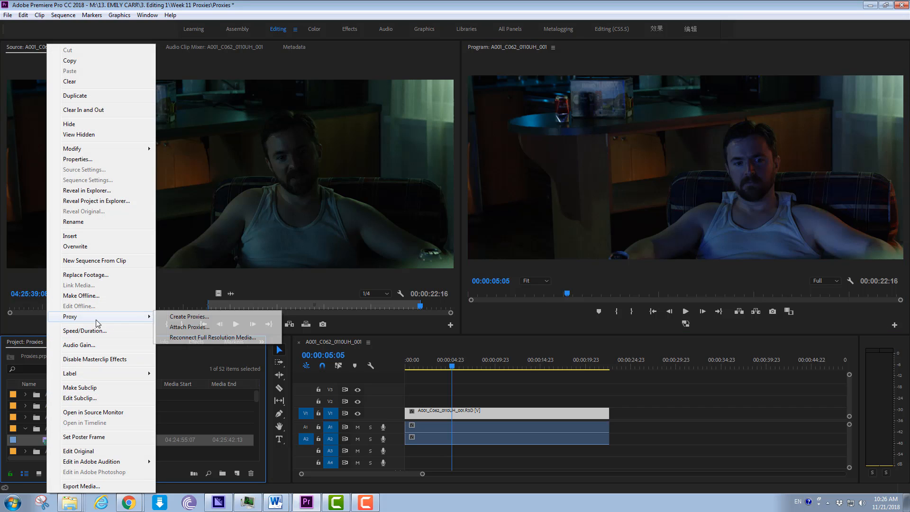
{"action": "left_click", "coordinate": [169, 317]}
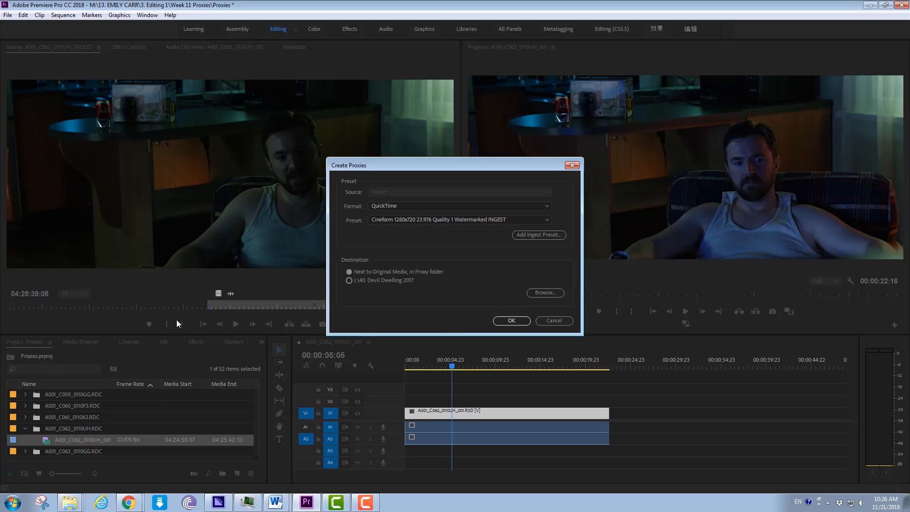
{"action": "left_click", "coordinate": [525, 221]}
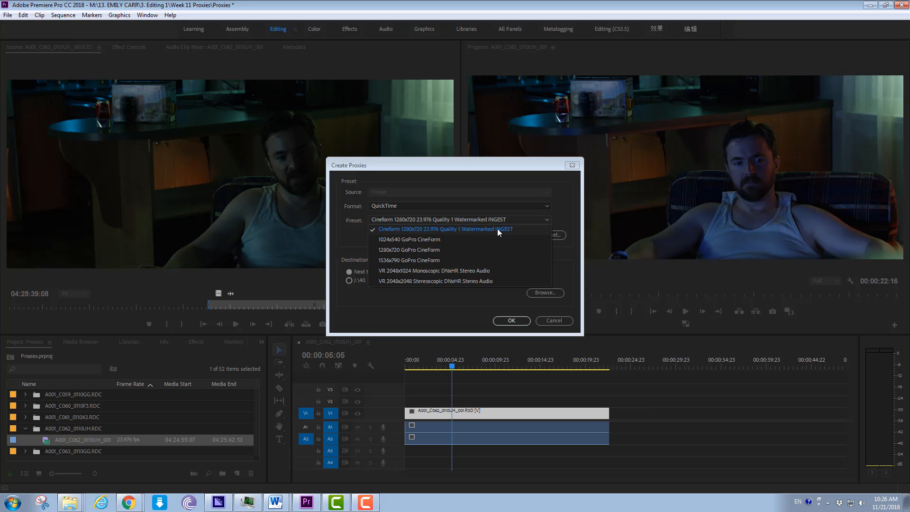
{"action": "left_click", "coordinate": [456, 307]}
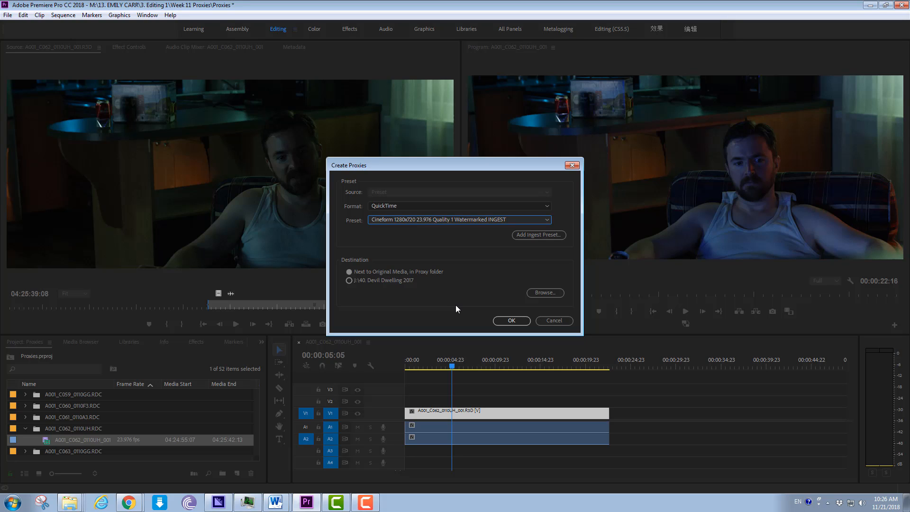
{"action": "left_click", "coordinate": [555, 321]}
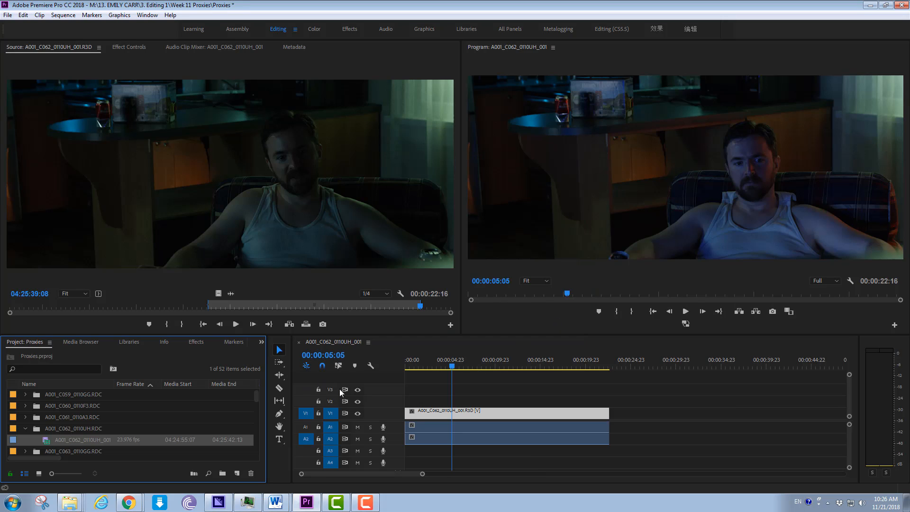
- Switch to Adobe Media Encoder and enlarge the Preset Browser
{"action": "left_click", "coordinate": [217, 502]}
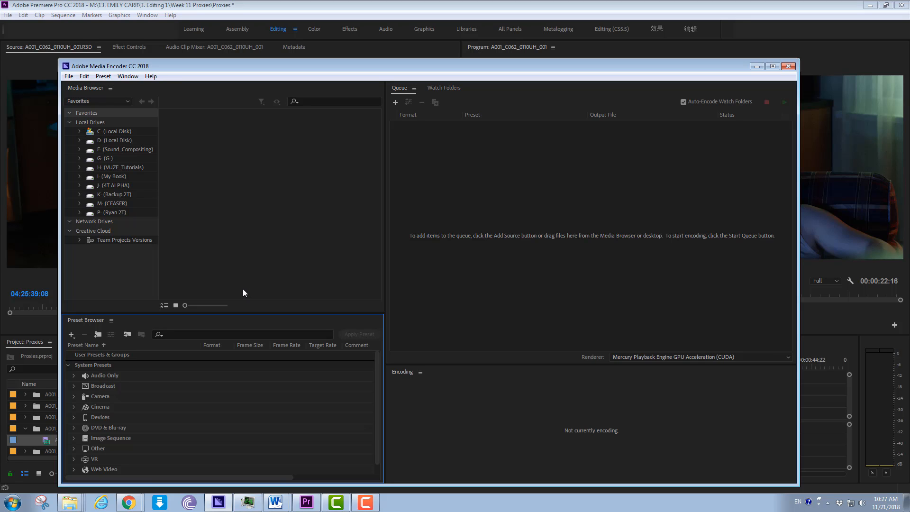
{"action": "left_click", "coordinate": [128, 76]}
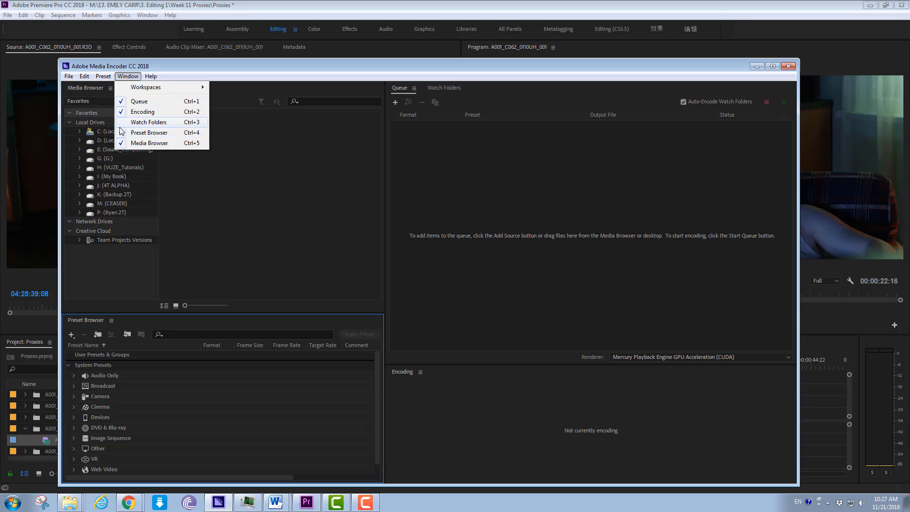
{"action": "left_click", "coordinate": [273, 289]}
{"action": "left_click_drag", "start_coordinate": [100, 317], "coordinate": [133, 193]}
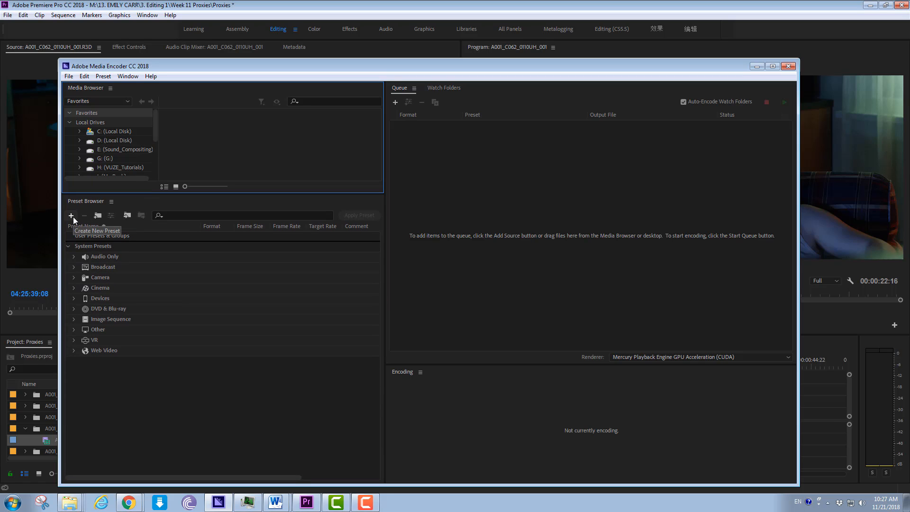
- Start a new encoding preset in QuickTime format based on GoPro CineForm YUV 10-bit
{"action": "left_click", "coordinate": [73, 217]}
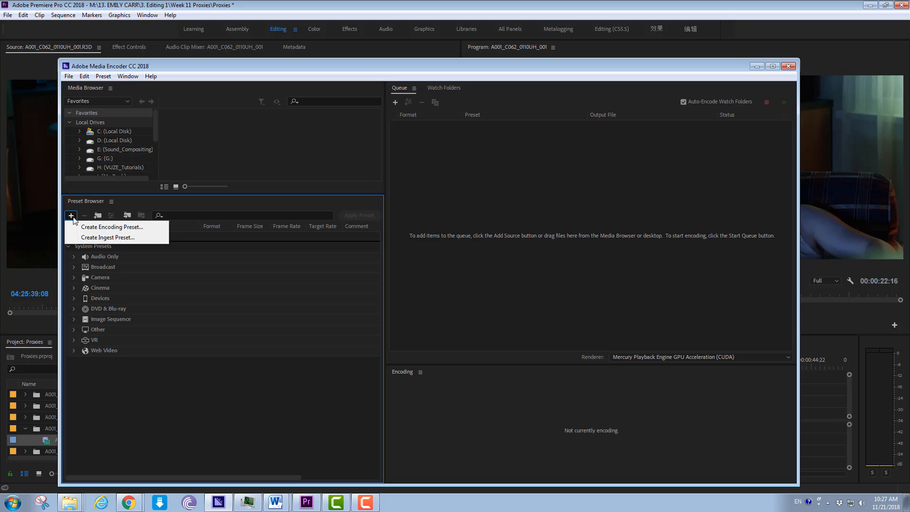
{"action": "left_click", "coordinate": [109, 228]}
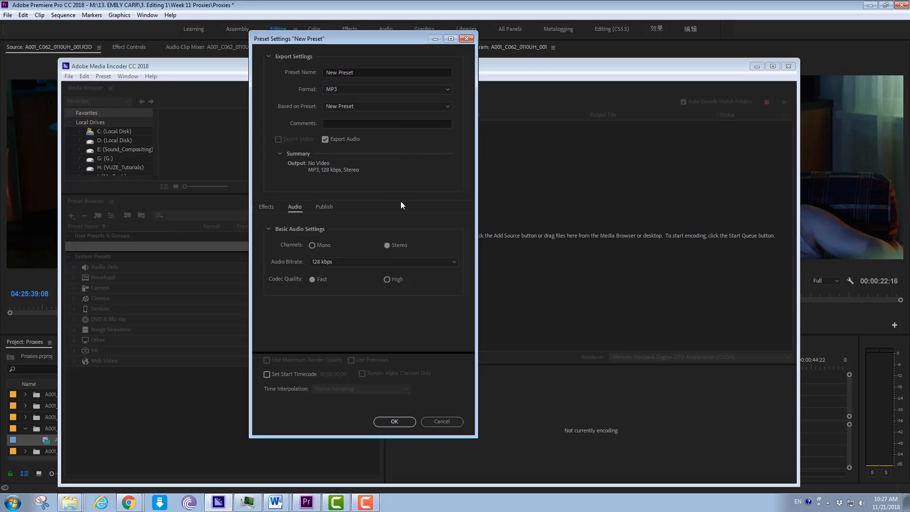
{"action": "left_click", "coordinate": [442, 89]}
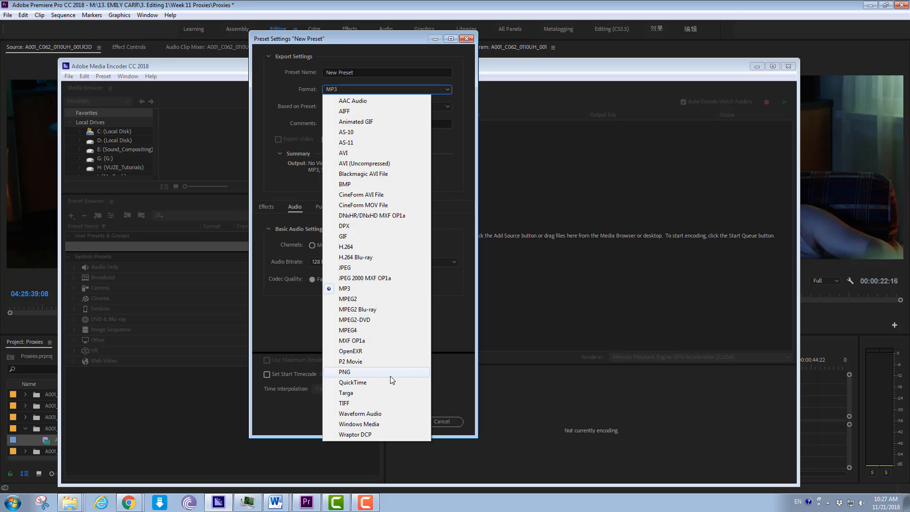
{"action": "left_click", "coordinate": [379, 382]}
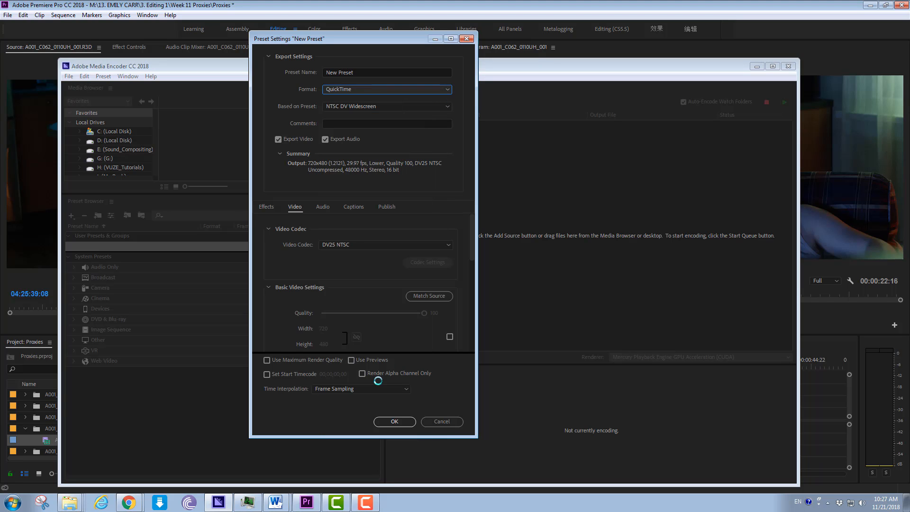
{"action": "left_click", "coordinate": [444, 108]}
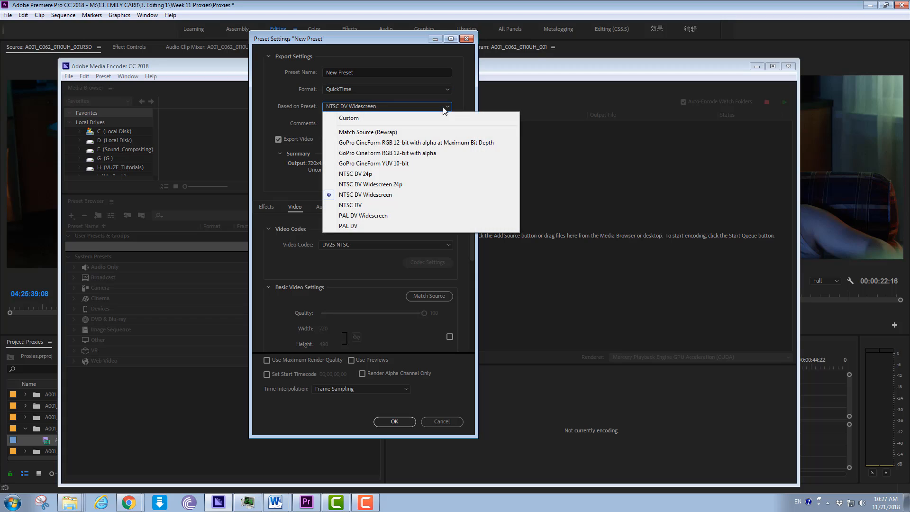
{"action": "left_click", "coordinate": [433, 162]}
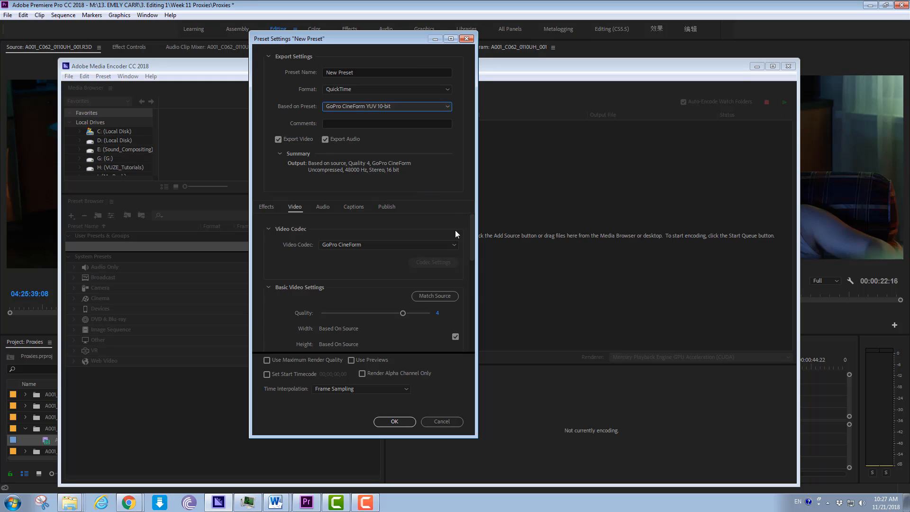
- Keep GoPro CineForm as the preset's video codec and set its quality to 1
{"action": "left_click", "coordinate": [454, 243]}
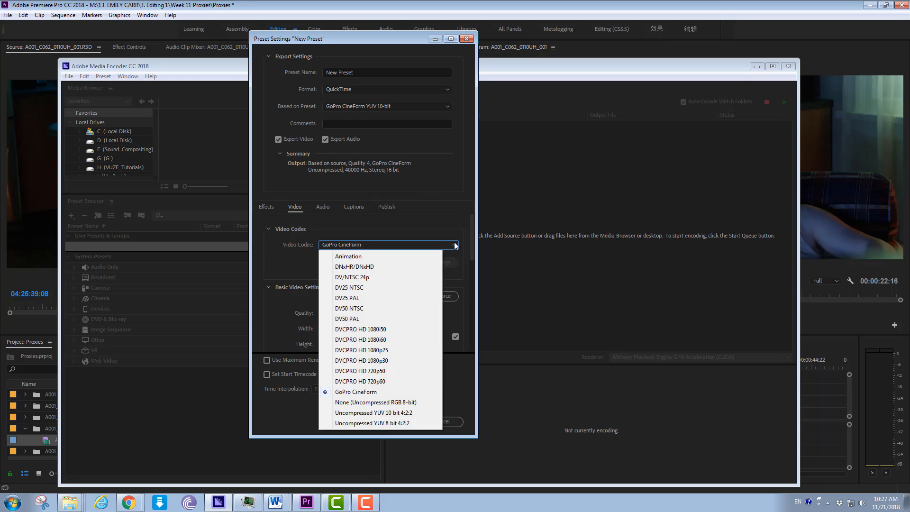
{"action": "left_click", "coordinate": [384, 391]}
{"action": "scroll", "coordinate": [442, 215], "scroll_direction": "down", "scroll_amount": 2}
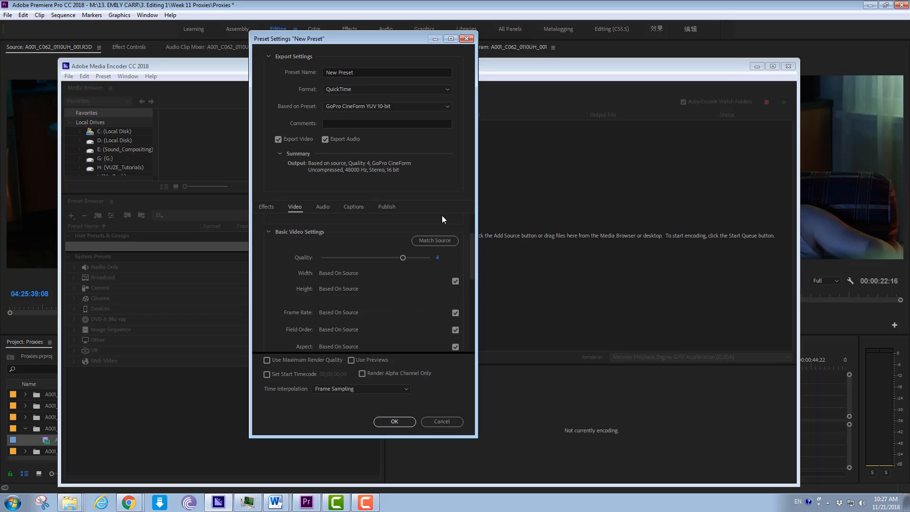
{"action": "scroll", "coordinate": [442, 216], "scroll_direction": "up", "scroll_amount": 2}
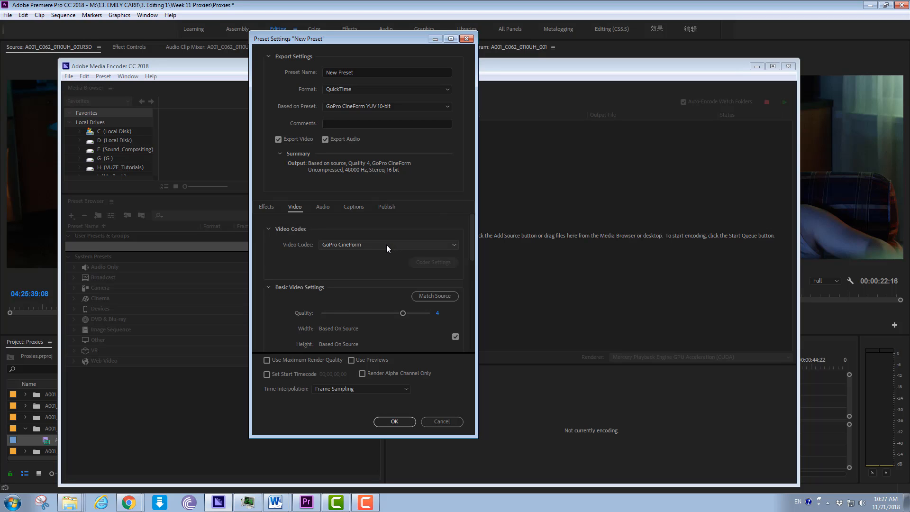
{"action": "left_click", "coordinate": [385, 245]}
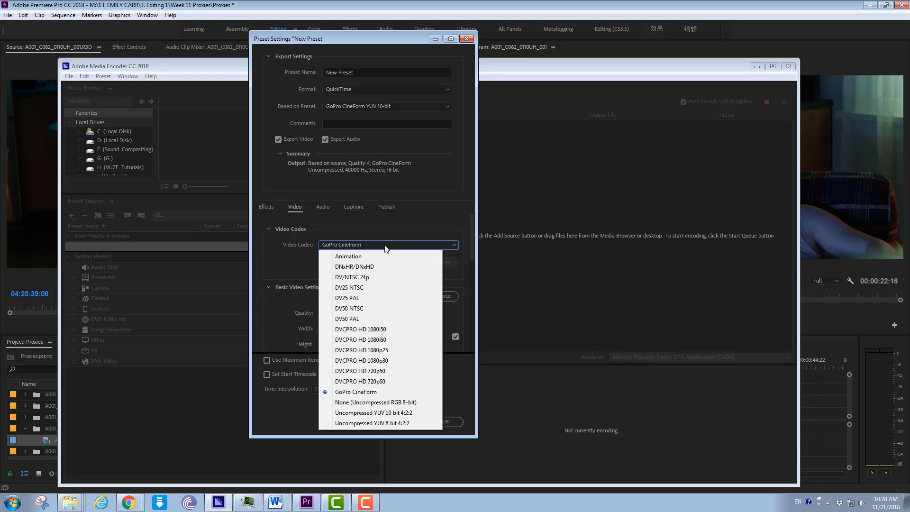
{"action": "left_click", "coordinate": [403, 392]}
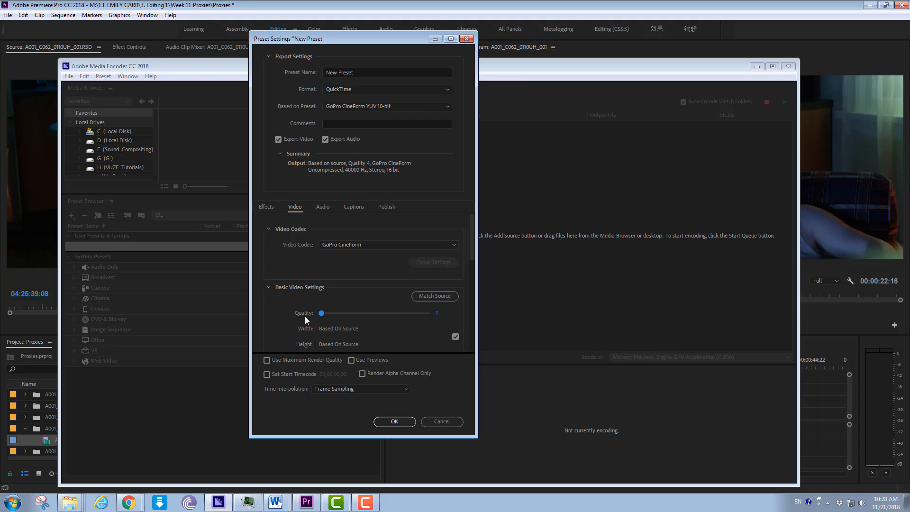
{"action": "left_click_drag", "start_coordinate": [305, 316], "coordinate": [294, 275]}
- Detach the frame size from the source, unlink its proportions, and set it to 1280 wide by 720 high
{"action": "scroll", "coordinate": [293, 274], "scroll_direction": "down", "scroll_amount": 2}
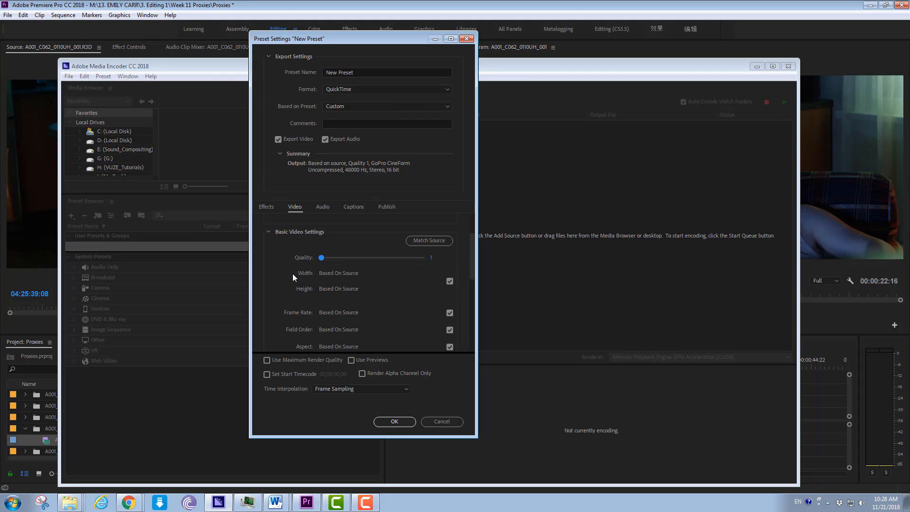
{"action": "left_click", "coordinate": [447, 279]}
{"action": "left_click", "coordinate": [356, 282]}
{"action": "left_click", "coordinate": [325, 274]}
{"action": "type", "text": "1,28"}
{"action": "type", "text": "0"}
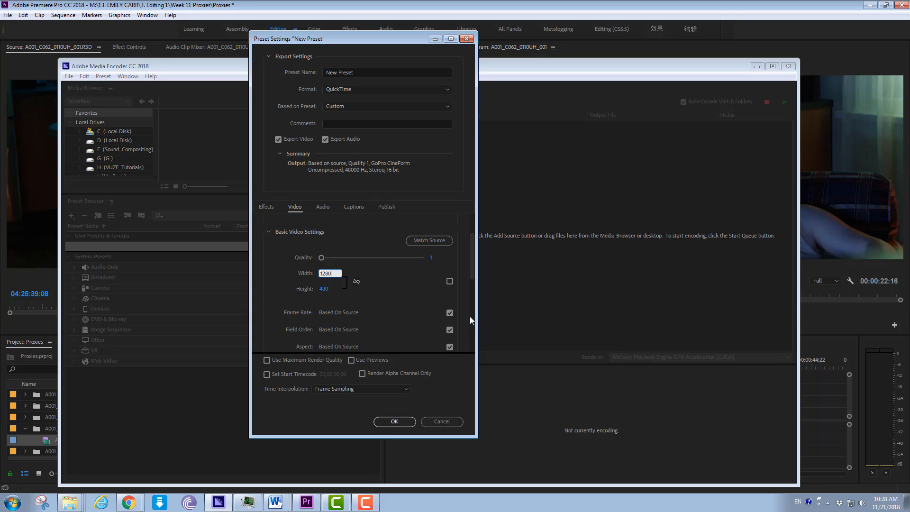
{"action": "left_click", "coordinate": [328, 289]}
{"action": "type", "text": "720"}
{"action": "left_click", "coordinate": [405, 303]}
- Detach frame rate, field order and aspect from the source, and set the frame rate to 23.976 and field order to Progressive
{"action": "scroll", "coordinate": [406, 303], "scroll_direction": "down", "scroll_amount": 2}
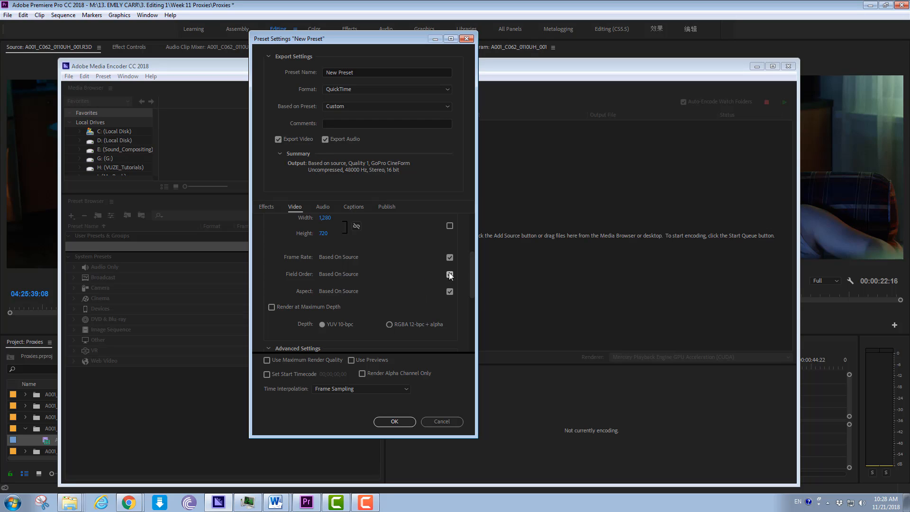
{"action": "left_click", "coordinate": [450, 257]}
{"action": "left_click", "coordinate": [450, 275]}
{"action": "left_click", "coordinate": [450, 291]}
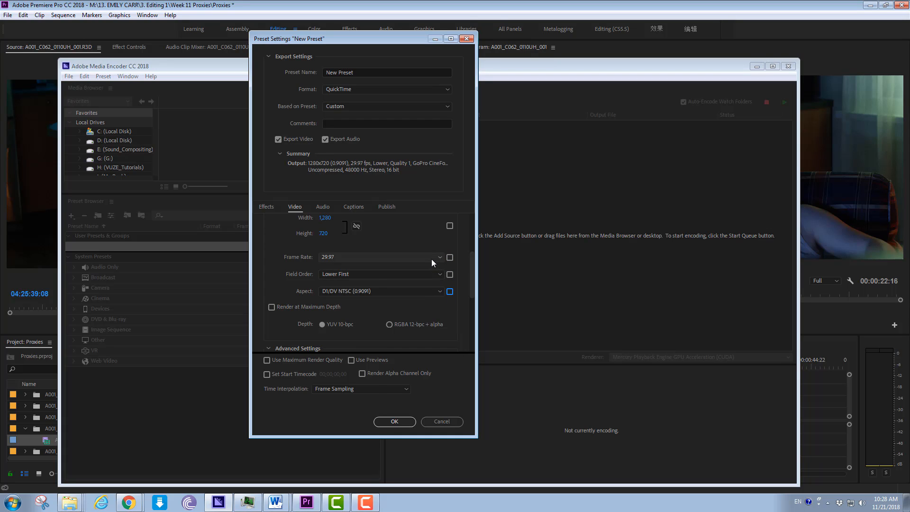
{"action": "left_click", "coordinate": [431, 259]}
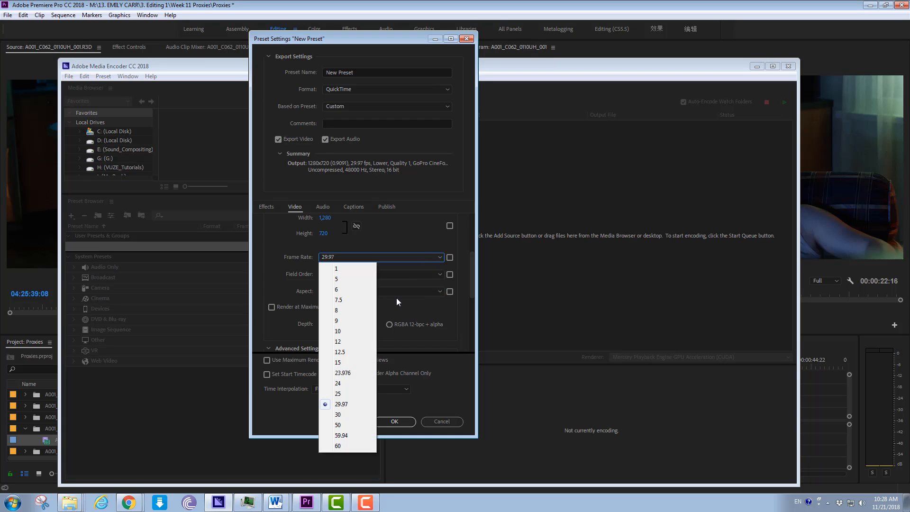
{"action": "left_click", "coordinate": [343, 373]}
{"action": "left_click", "coordinate": [427, 274]}
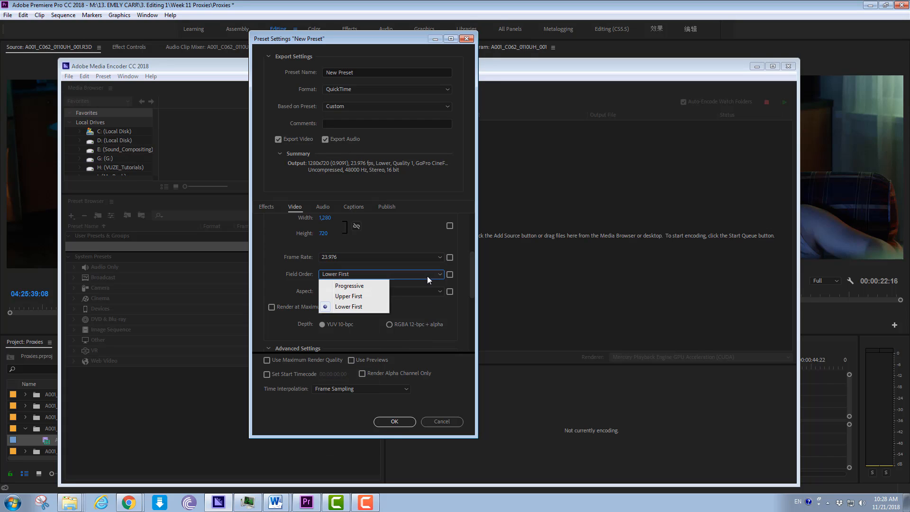
{"action": "left_click", "coordinate": [356, 286]}
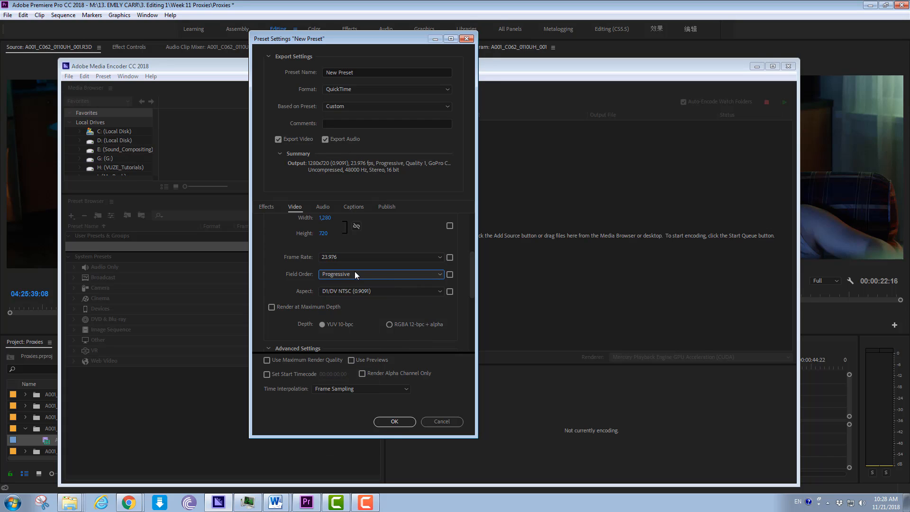
- Set the preset's pixel aspect to Square Pixels (1.0) and review the remaining video settings
{"action": "left_click", "coordinate": [372, 291]}
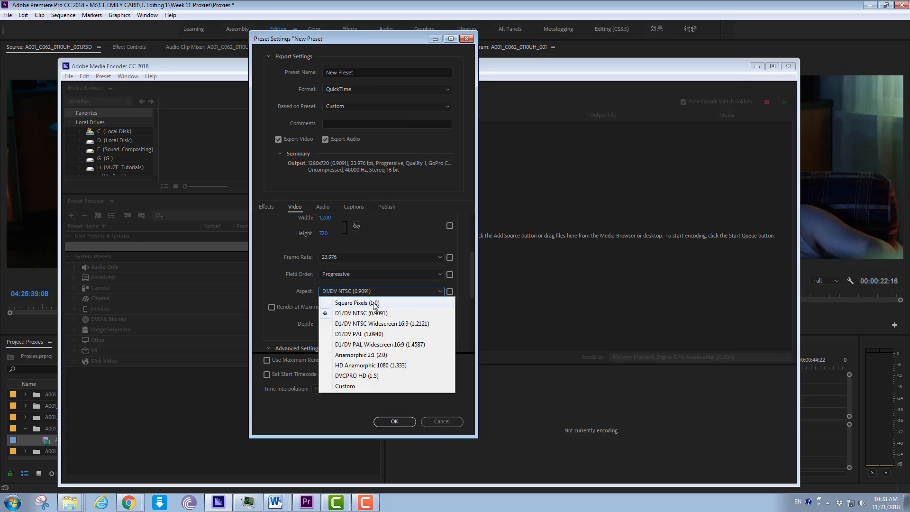
{"action": "left_click", "coordinate": [383, 306]}
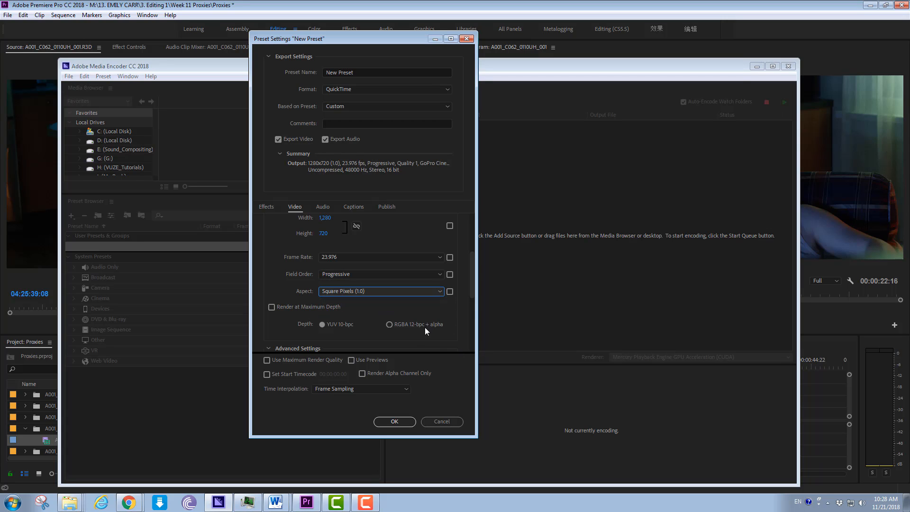
{"action": "left_click_drag", "start_coordinate": [472, 291], "coordinate": [473, 311]}
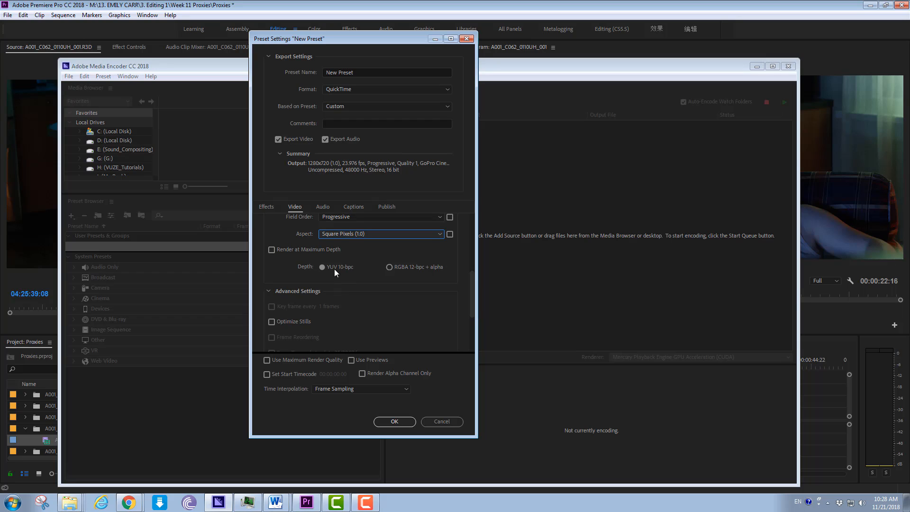
{"action": "left_click_drag", "start_coordinate": [474, 275], "coordinate": [470, 317]}
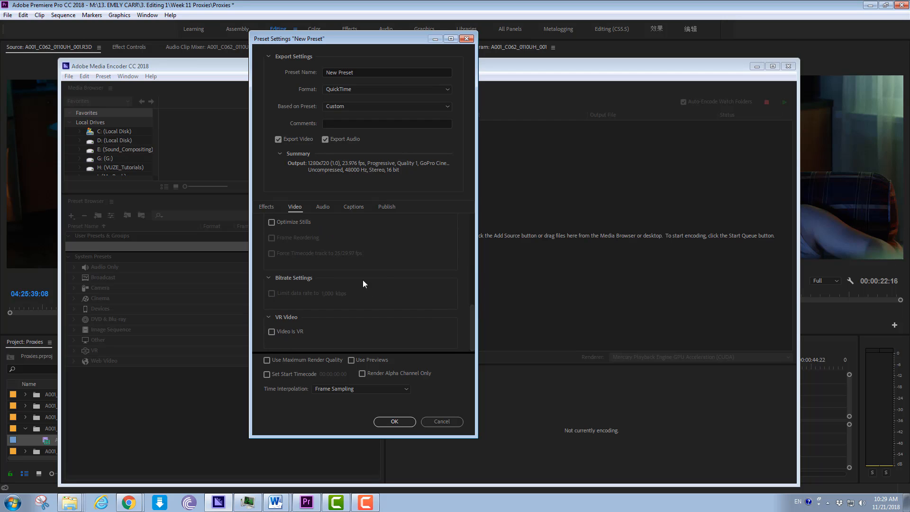
- Enable Image Overlay among the preset's effects and start choosing an image file for it
{"action": "left_click", "coordinate": [267, 208]}
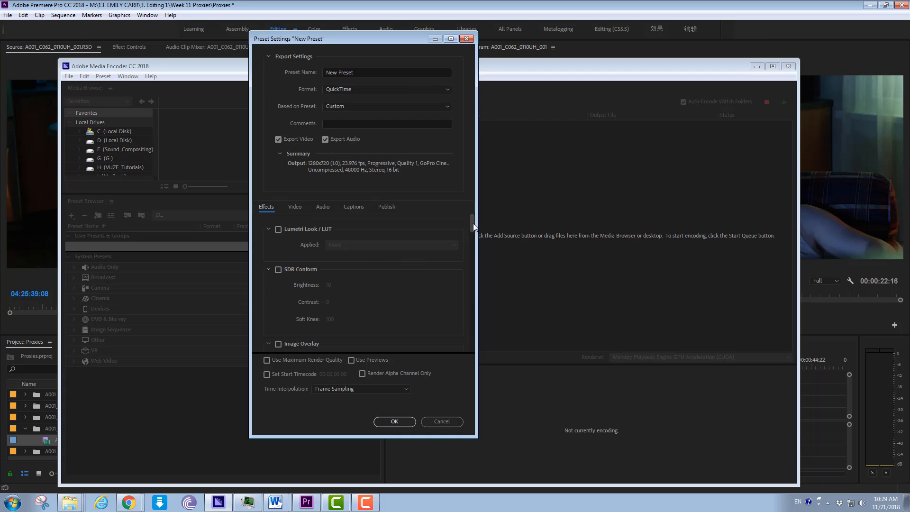
{"action": "left_click_drag", "start_coordinate": [470, 224], "coordinate": [470, 239]}
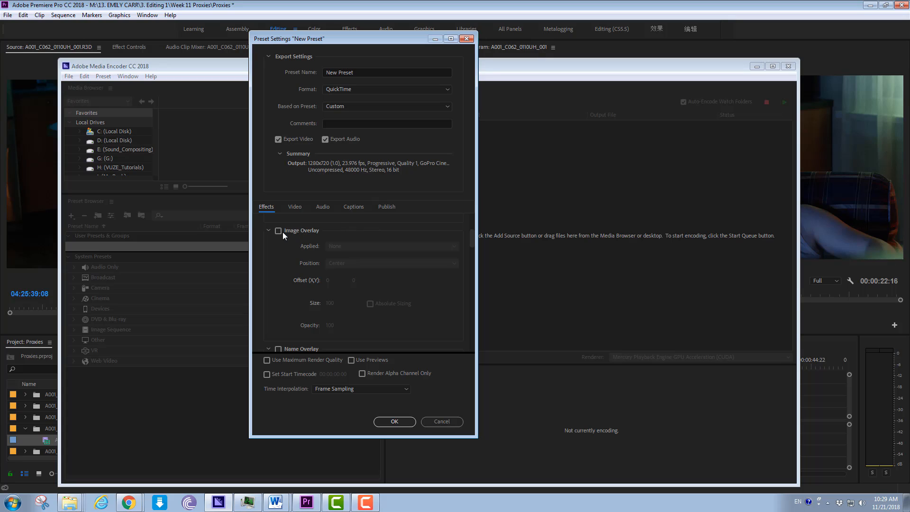
{"action": "left_click", "coordinate": [278, 231]}
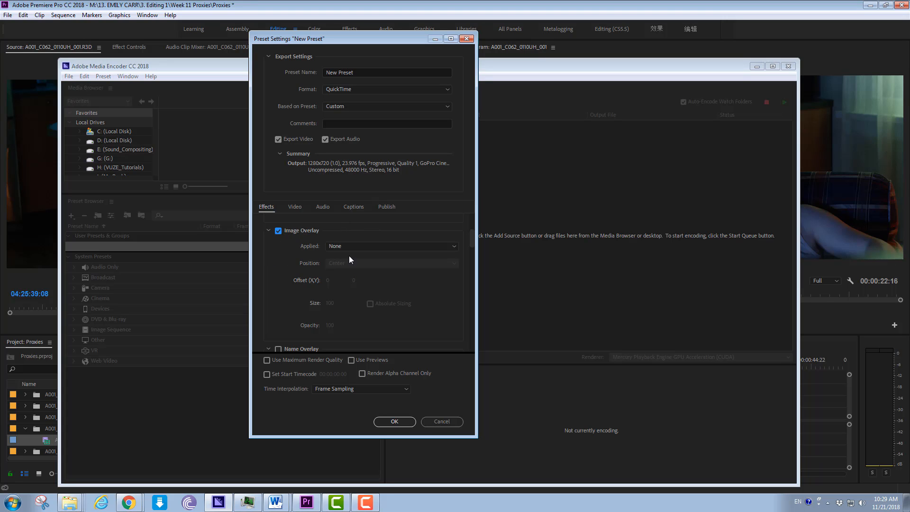
{"action": "left_click", "coordinate": [436, 246]}
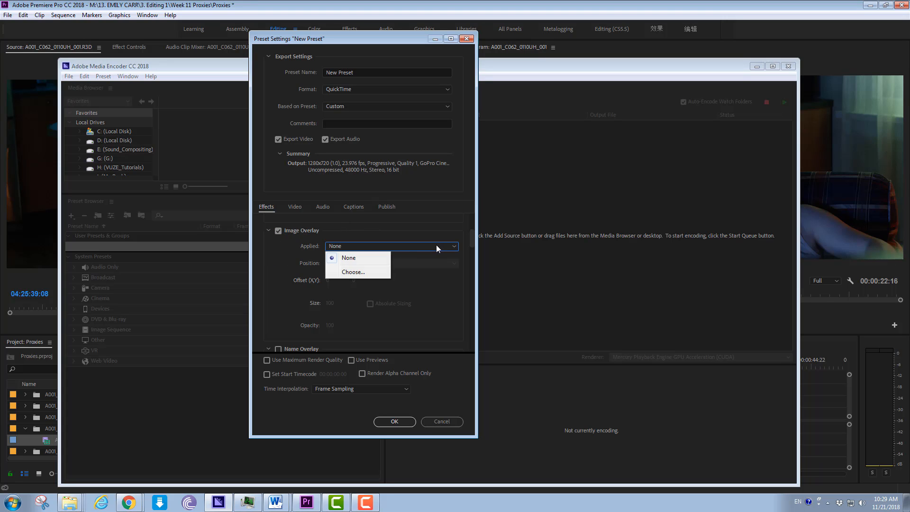
{"action": "left_click", "coordinate": [364, 273]}
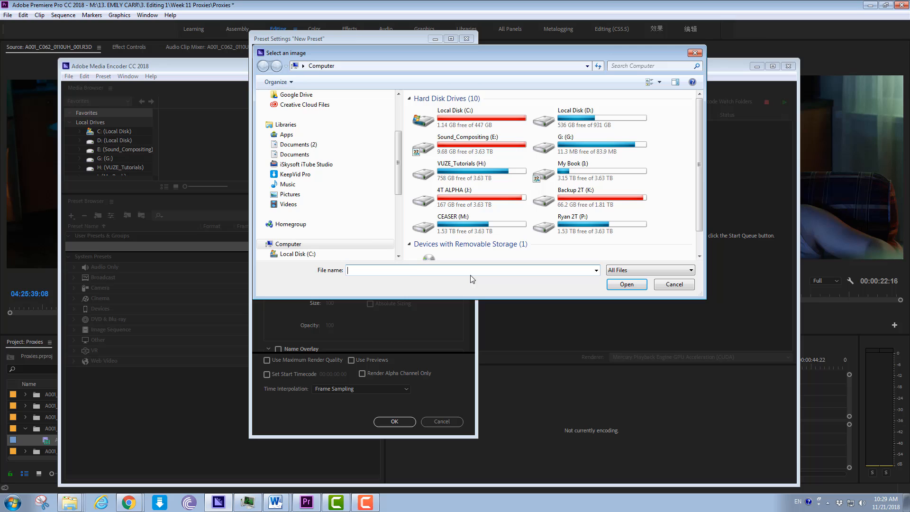
- Apply adobe_proxy_logo as the overlay image from Week 11 Proxies > proxy_presets_and_proxy_logo > Adobe Proxy Logo on the CEASER (M:) drive
{"action": "left_click", "coordinate": [496, 226]}
{"action": "double_click", "coordinate": [495, 226]}
{"action": "scroll", "coordinate": [493, 229], "scroll_direction": "down", "scroll_amount": 4}
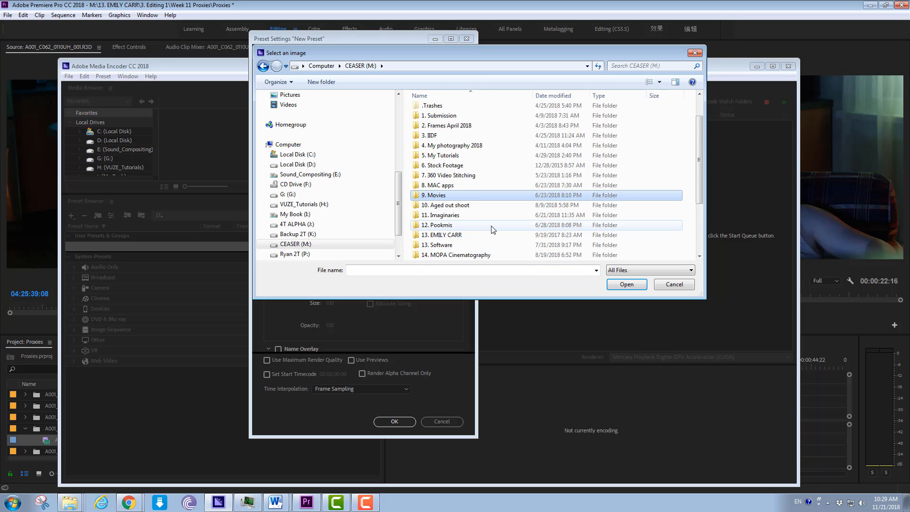
{"action": "double_click", "coordinate": [457, 156]}
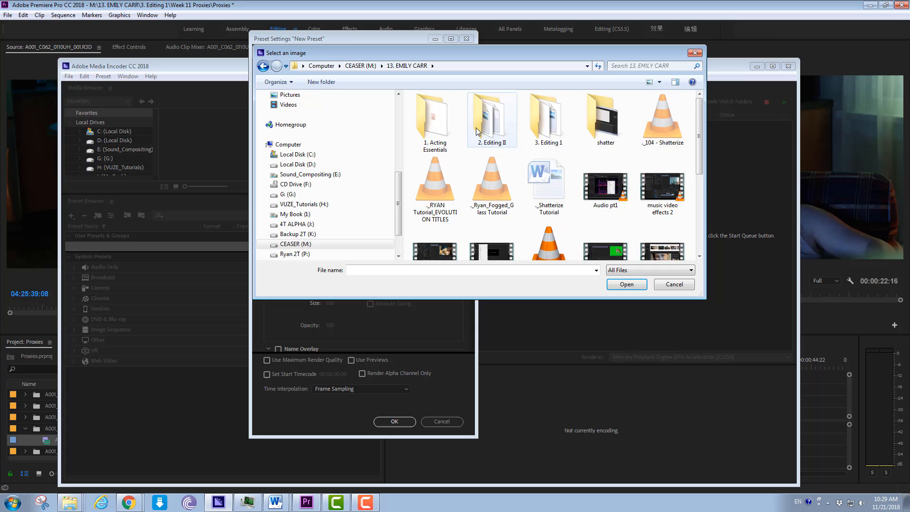
{"action": "double_click", "coordinate": [538, 116]}
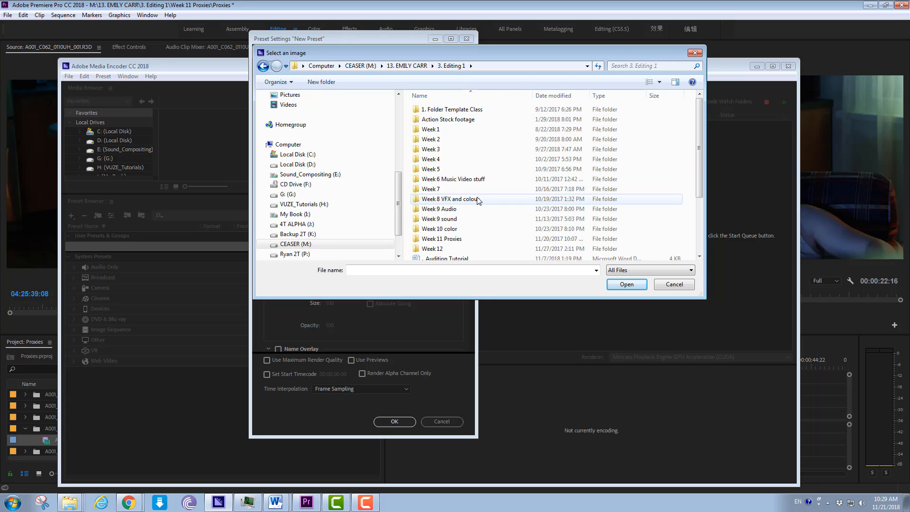
{"action": "double_click", "coordinate": [457, 239]}
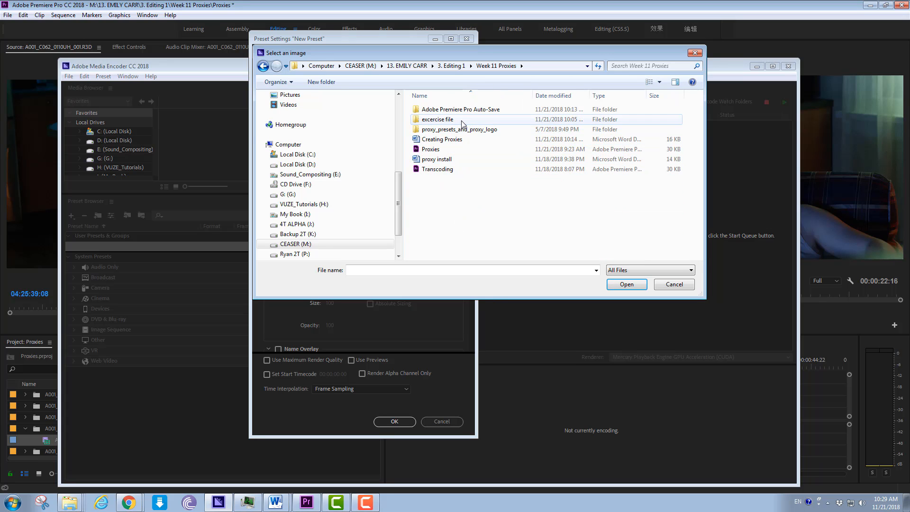
{"action": "double_click", "coordinate": [457, 129]}
{"action": "double_click", "coordinate": [456, 128]}
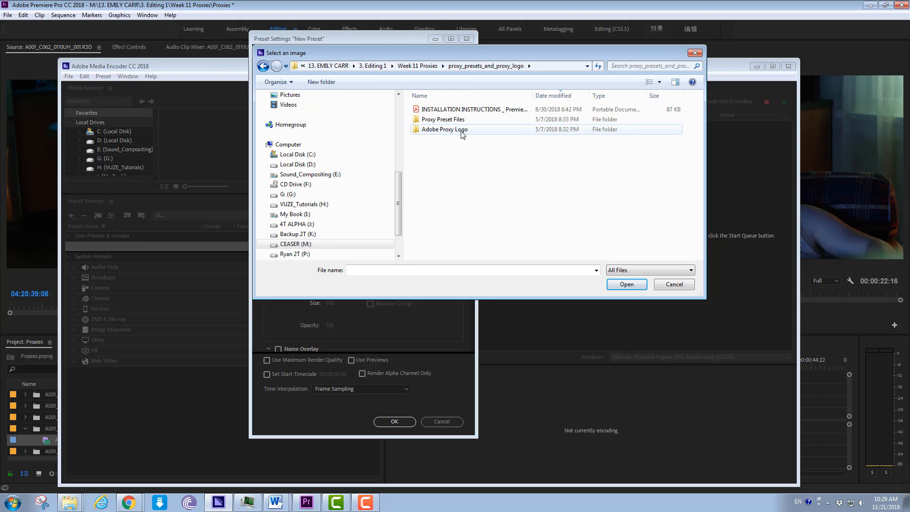
{"action": "left_click", "coordinate": [449, 135]}
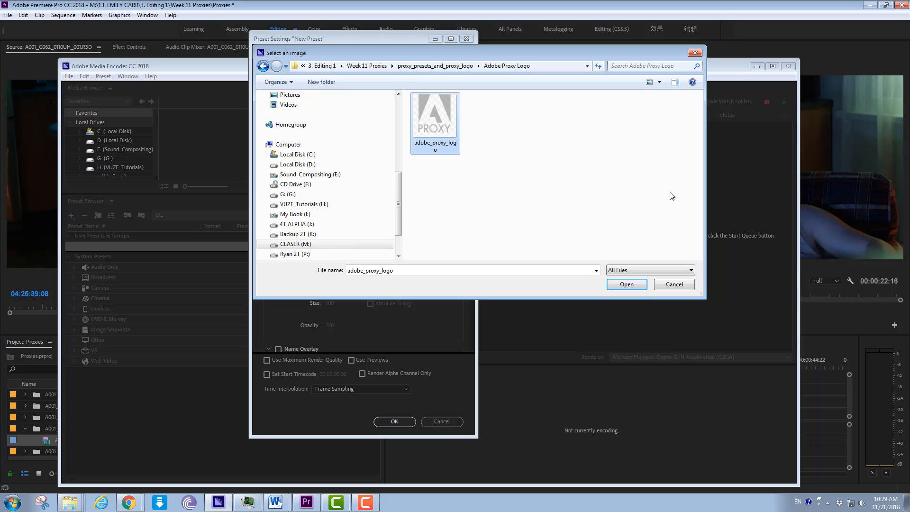
{"action": "left_click", "coordinate": [623, 284]}
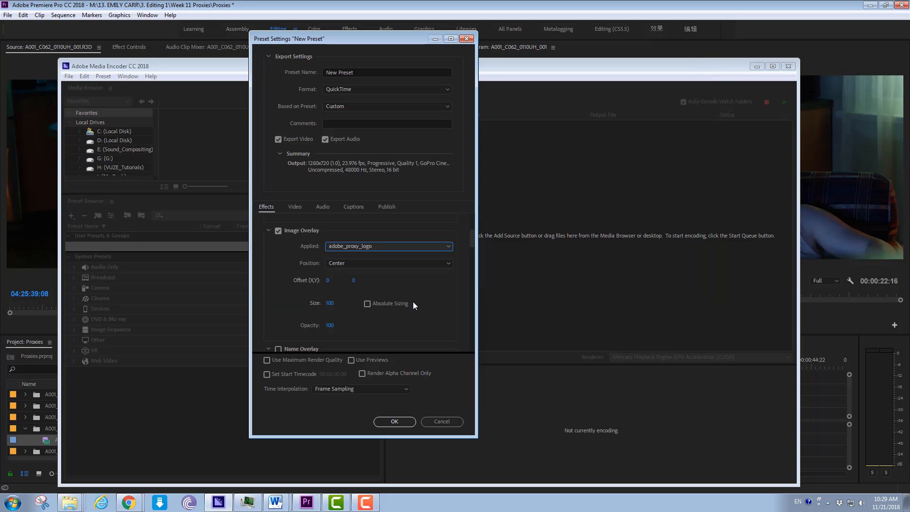
- Position the logo overlay at Bottom Right of the frame
{"action": "left_click", "coordinate": [402, 262]}
{"action": "left_click", "coordinate": [375, 359]}
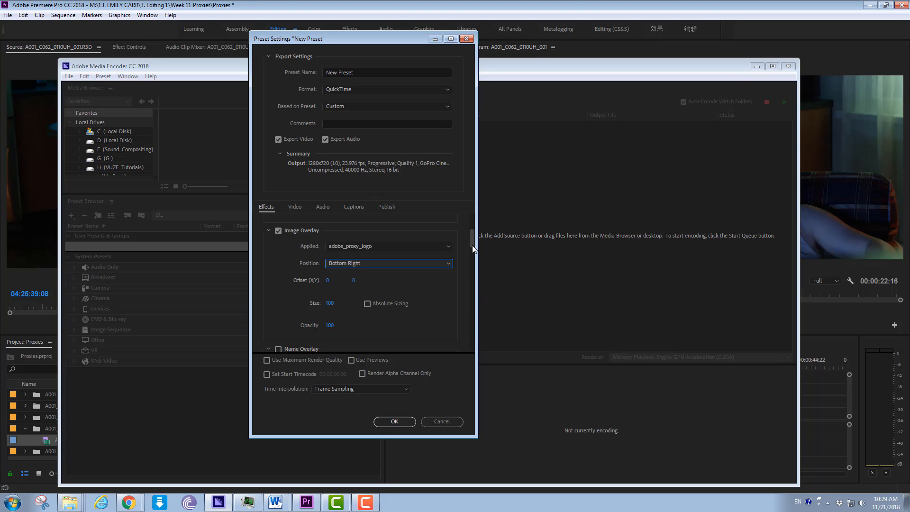
{"action": "left_click_drag", "start_coordinate": [472, 245], "coordinate": [453, 207]}
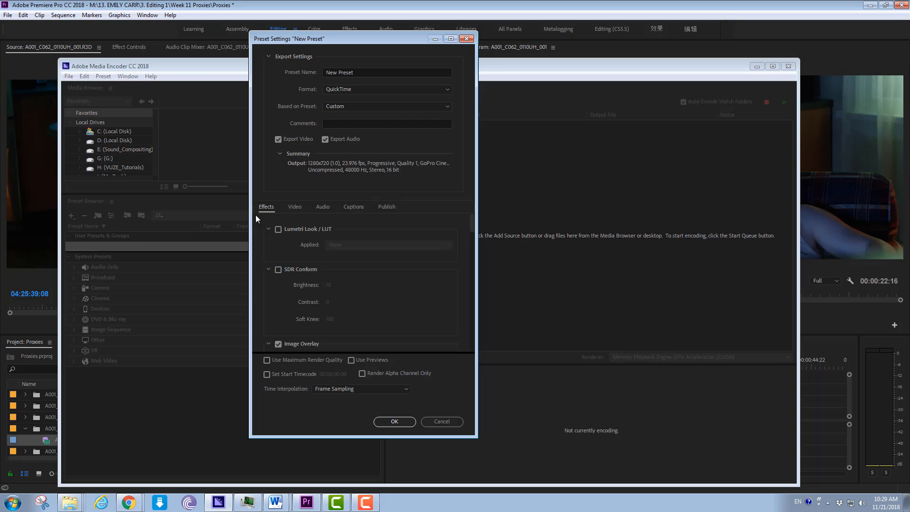
- Name the encoding preset "CINEFORM 1280x720 Quality 1 WATERMARK" and save it
{"action": "left_click", "coordinate": [365, 71]}
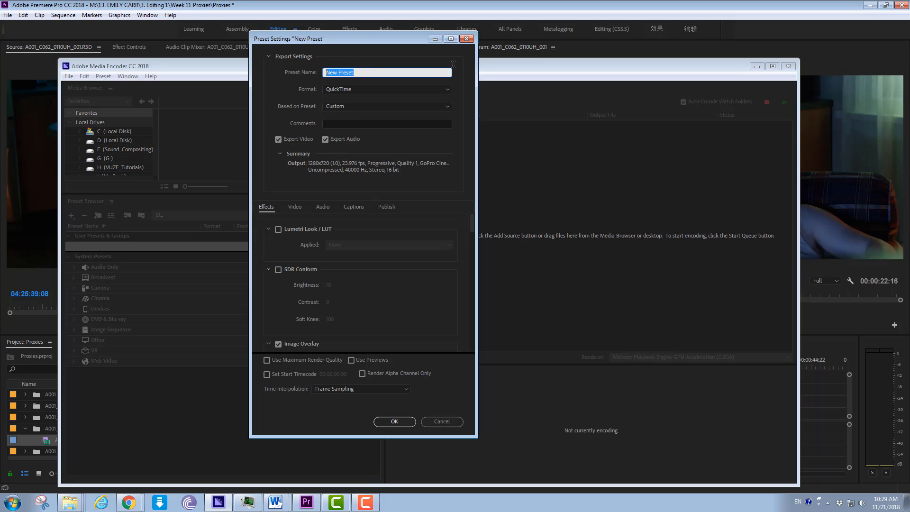
{"action": "key", "text": "BackSpace"}
{"action": "type", "text": "CINEFORM 1280x720 Quality 1 WASTER"}
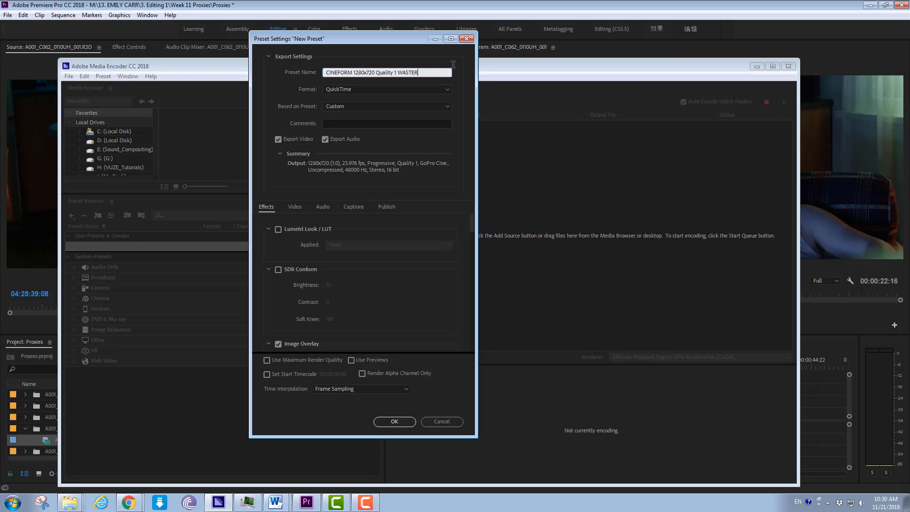
{"action": "key", "text": "BackSpace"}
{"action": "key", "text": "BackSpace"}
{"action": "key", "text": "BackSpace"}
{"action": "type", "text": "TERMARK"}
{"action": "left_click", "coordinate": [403, 421]}
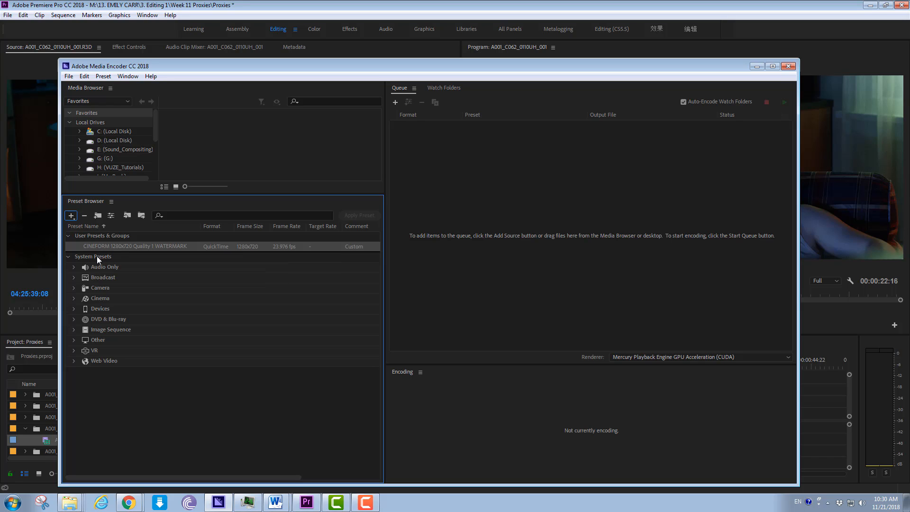
- Start a new ingest preset that transcodes files to QuickTime using the CINEFORM 1280x720 Quality 1 WATERMARK preset
{"action": "left_click", "coordinate": [72, 216]}
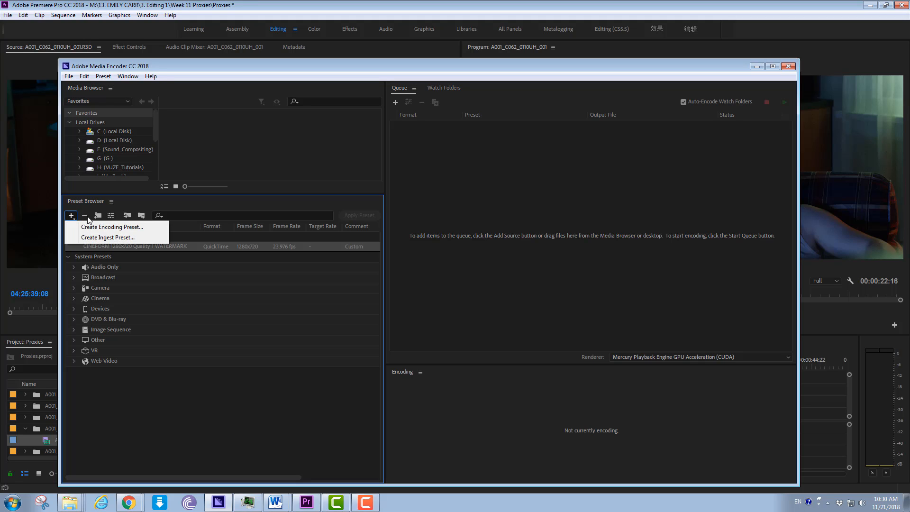
{"action": "left_click", "coordinate": [106, 237]}
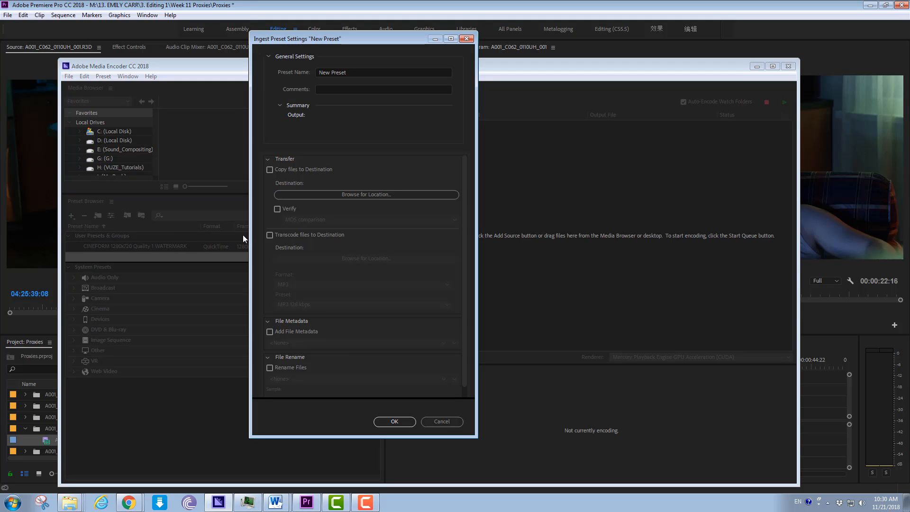
{"action": "left_click", "coordinate": [270, 235]}
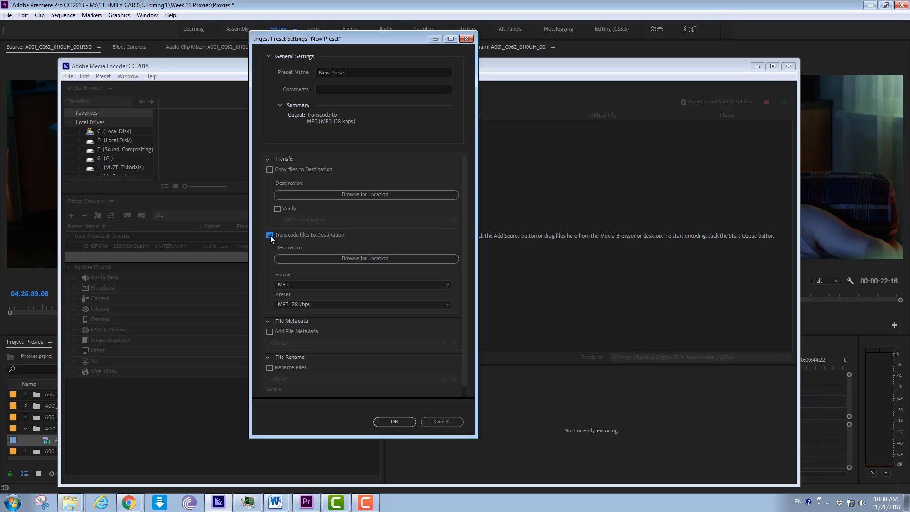
{"action": "left_click", "coordinate": [329, 283]}
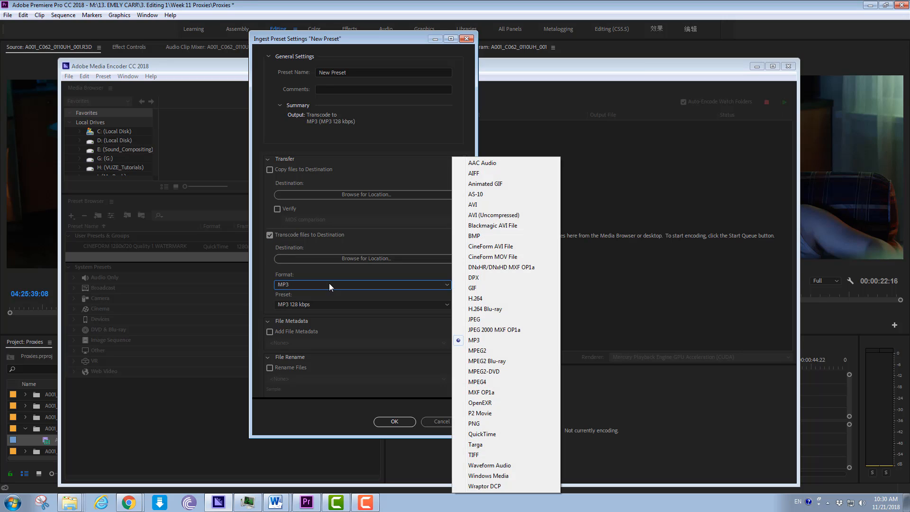
{"action": "left_click", "coordinate": [485, 433]}
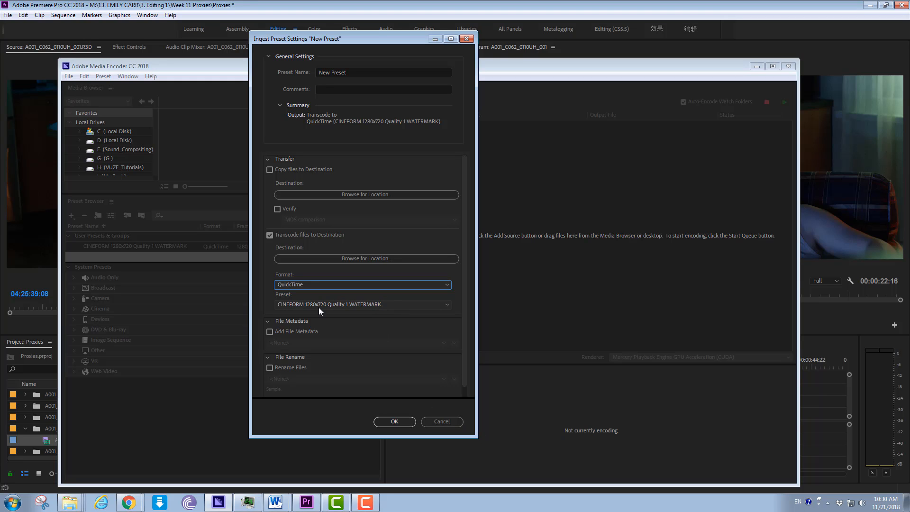
{"action": "left_click", "coordinate": [413, 308]}
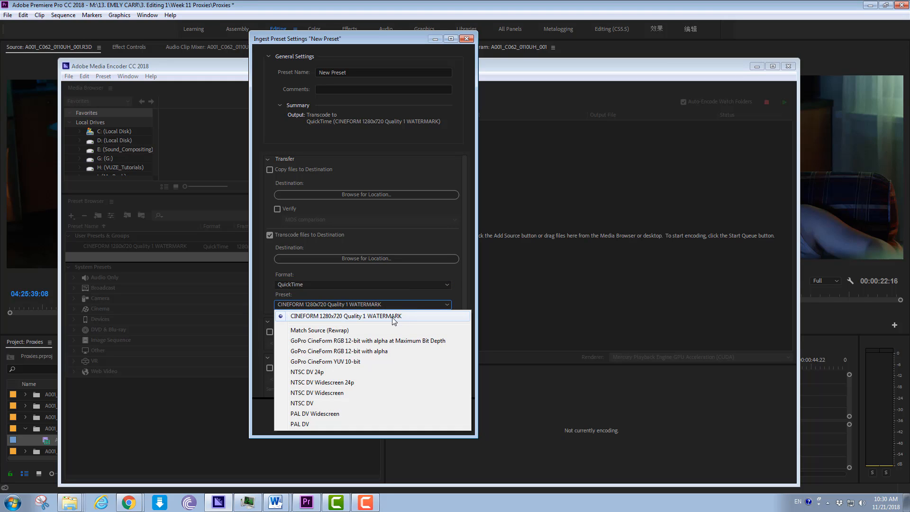
{"action": "left_click", "coordinate": [351, 312]}
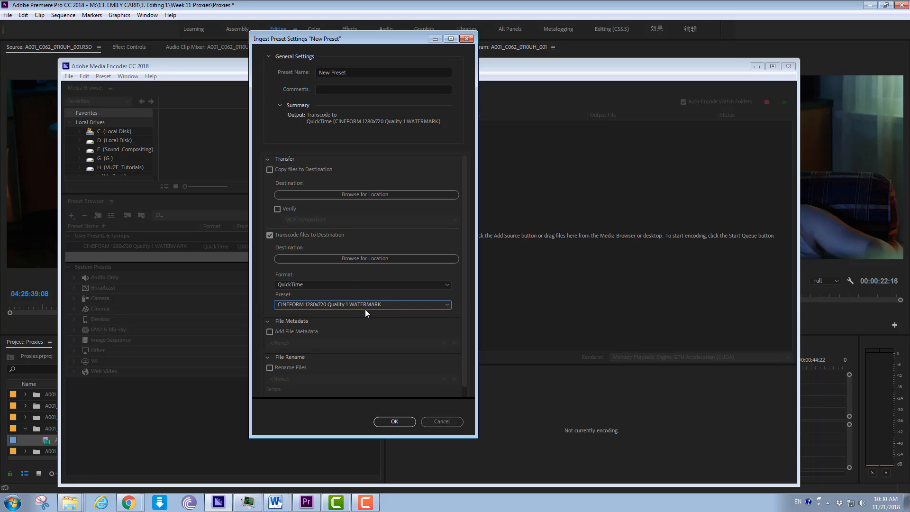
- Name the ingest preset "CINEFORM 1280x720 Quality 1 WATERMARK" and try to save it
{"action": "left_click", "coordinate": [353, 71]}
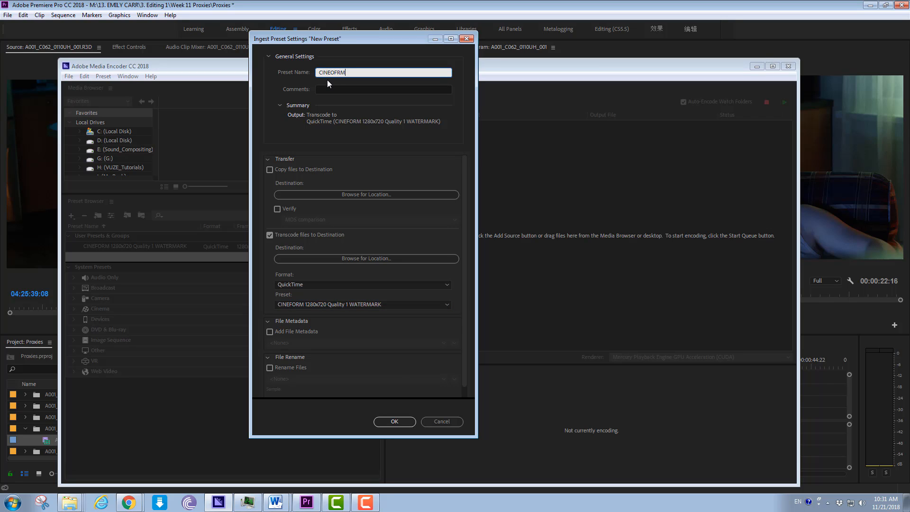
{"action": "type", "text": "CINEOF"}
{"action": "key", "text": "BackSpace"}
{"action": "key", "text": "BackSpace"}
{"action": "type", "text": "FORM 1280x720 Quality 1 WATERMARK"}
{"action": "left_click", "coordinate": [395, 421]}
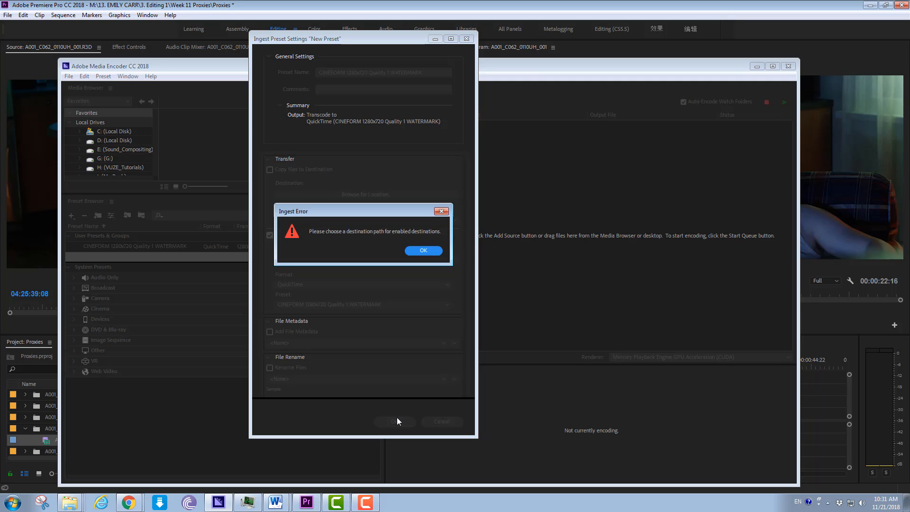
{"action": "left_click", "coordinate": [425, 247]}
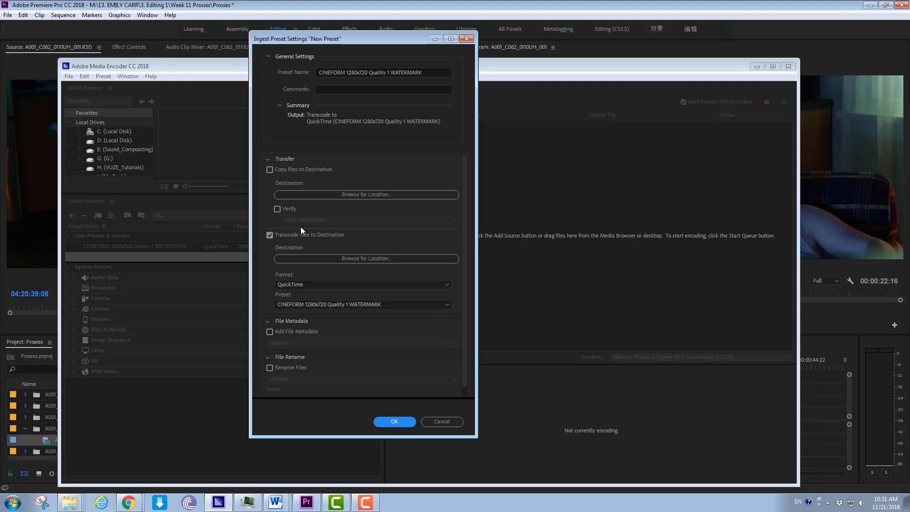
- Set the transcode destination to Local Disk (D:) and save the ingest preset
{"action": "left_click", "coordinate": [325, 258]}
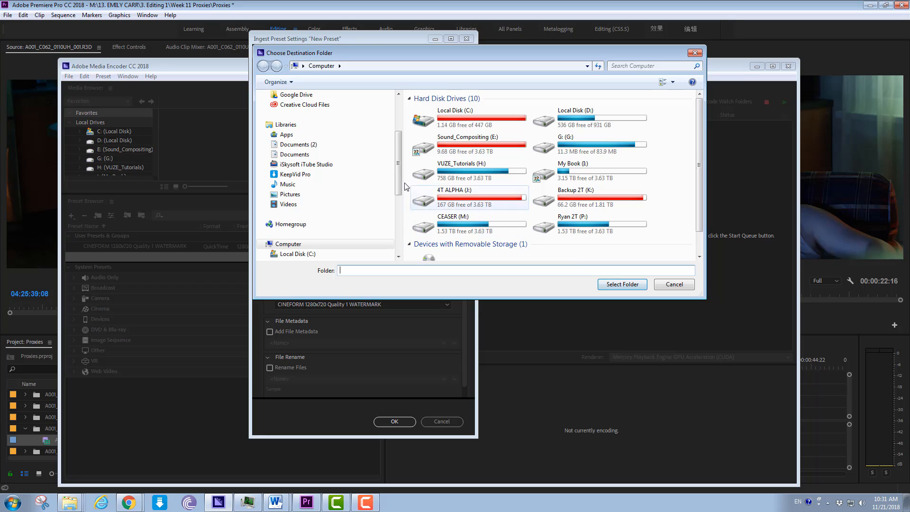
{"action": "left_click", "coordinate": [592, 119]}
{"action": "left_click", "coordinate": [622, 284]}
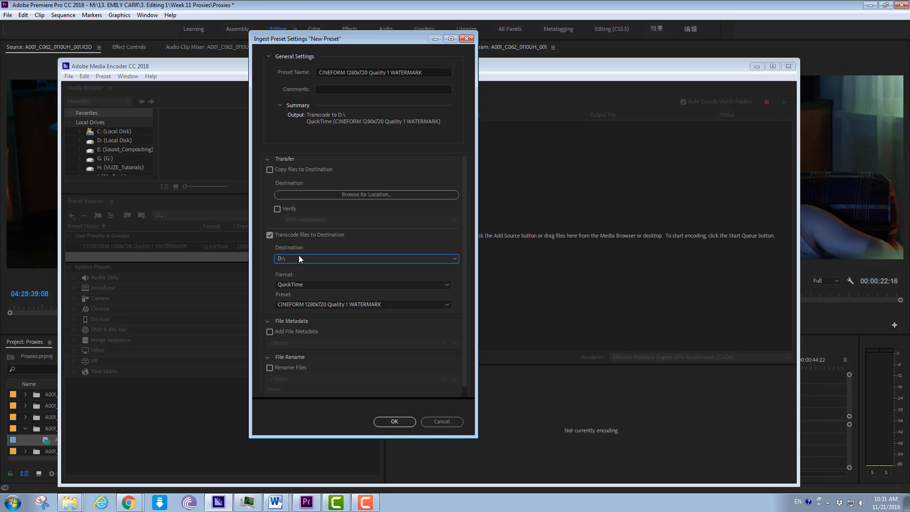
{"action": "left_click", "coordinate": [392, 424]}
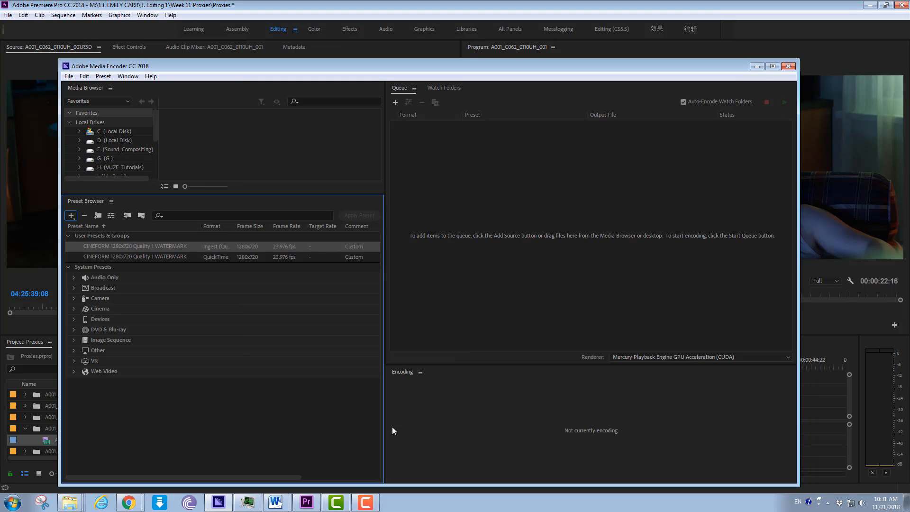
- Rename the ingest preset to "CINEFORM 1280x720 Quality 1 WATERMARK INGEST" and widen the preset name and format columns
{"action": "right_click", "coordinate": [151, 250]}
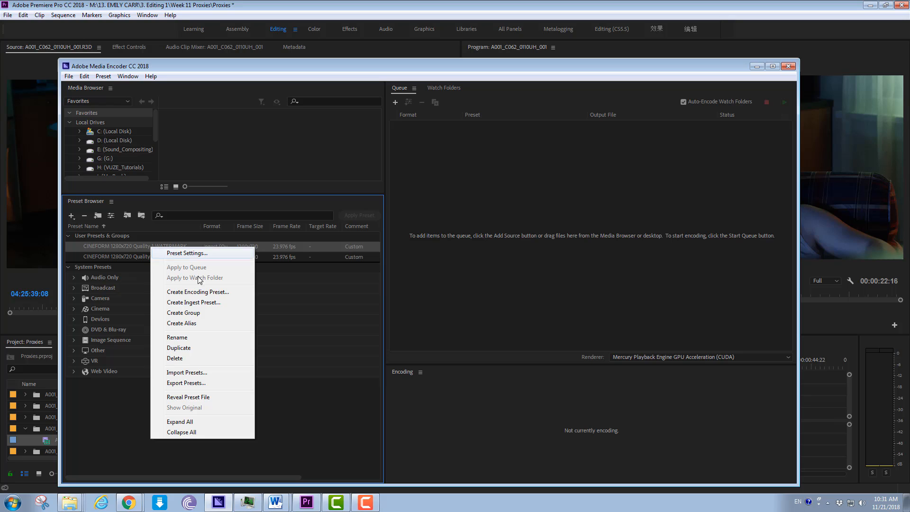
{"action": "left_click", "coordinate": [184, 338]}
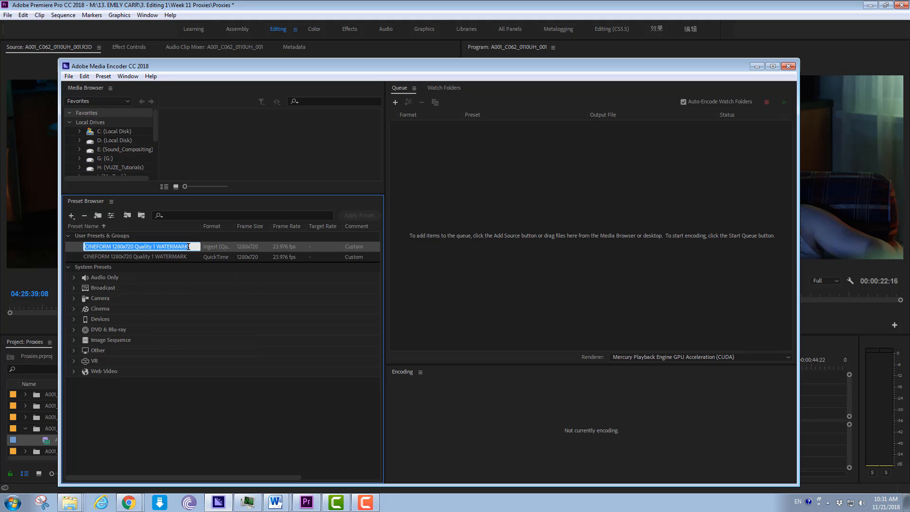
{"action": "left_click", "coordinate": [188, 246]}
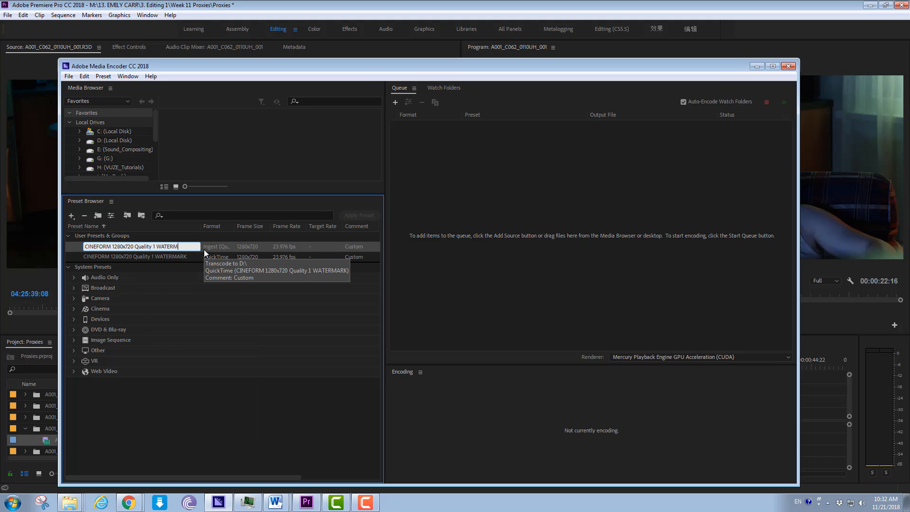
{"action": "key", "text": "BackSpace"}
{"action": "key", "text": "BackSpace"}
{"action": "key", "text": "BackSpace"}
{"action": "key", "text": "BackSpace"}
{"action": "key", "text": "BackSpace"}
{"action": "key", "text": "BackSpace"}
{"action": "key", "text": "BackSpace"}
{"action": "key", "text": "BackSpace"}
{"action": "type", "text": "ATER"}
{"action": "type", "text": "MARK INGEST"}
{"action": "key", "text": "Return"}
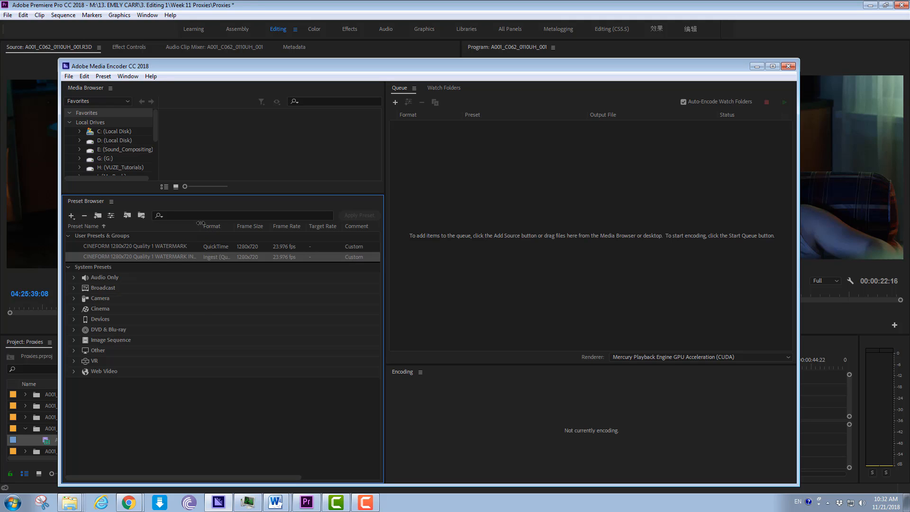
{"action": "left_click_drag", "start_coordinate": [200, 223], "coordinate": [221, 224]}
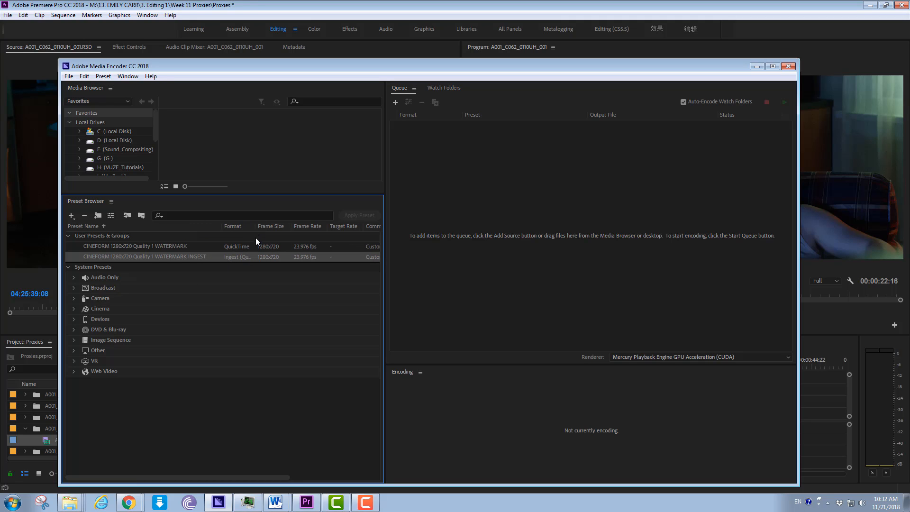
{"action": "left_click_drag", "start_coordinate": [256, 225], "coordinate": [276, 232]}
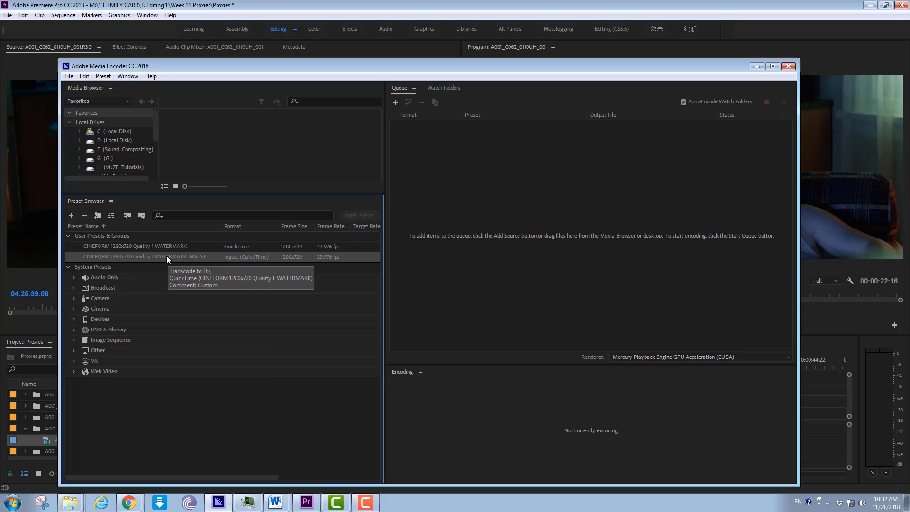
- Reveal the ingest preset's file in its folder, copy the folder path, and minimize the folder window
{"action": "right_click", "coordinate": [166, 258]}
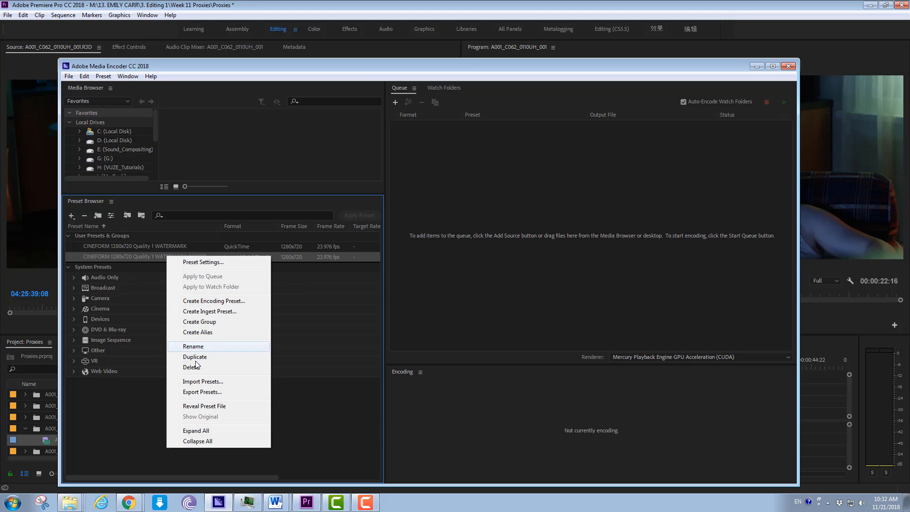
{"action": "left_click", "coordinate": [200, 406]}
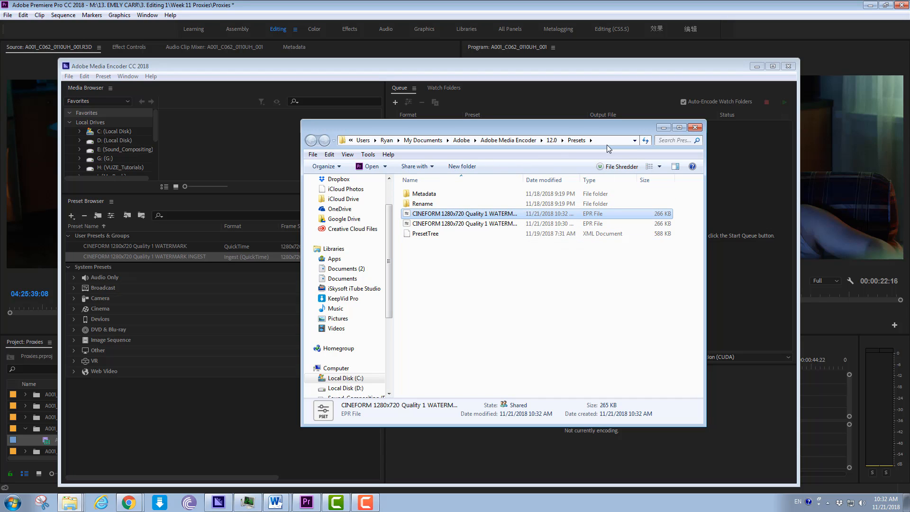
{"action": "left_click", "coordinate": [595, 140]}
{"action": "key", "text": "ctrl+c"}
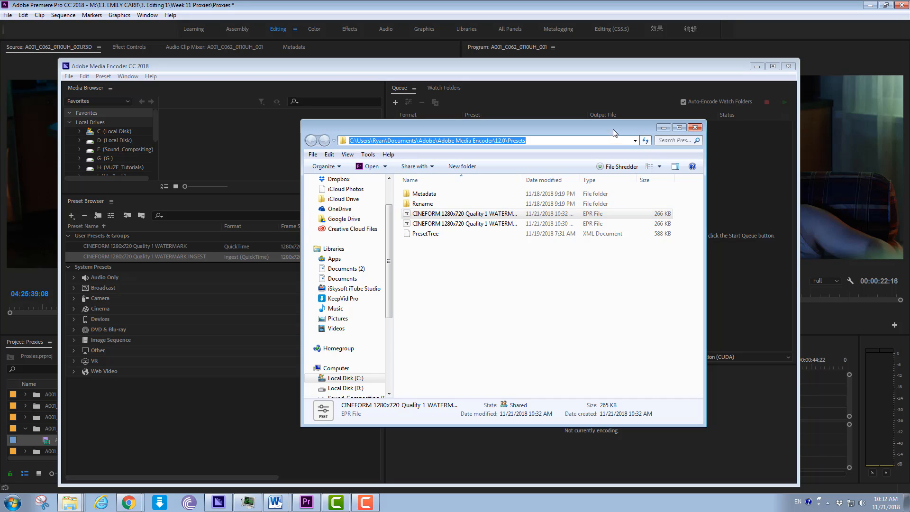
{"action": "left_click", "coordinate": [664, 127]}
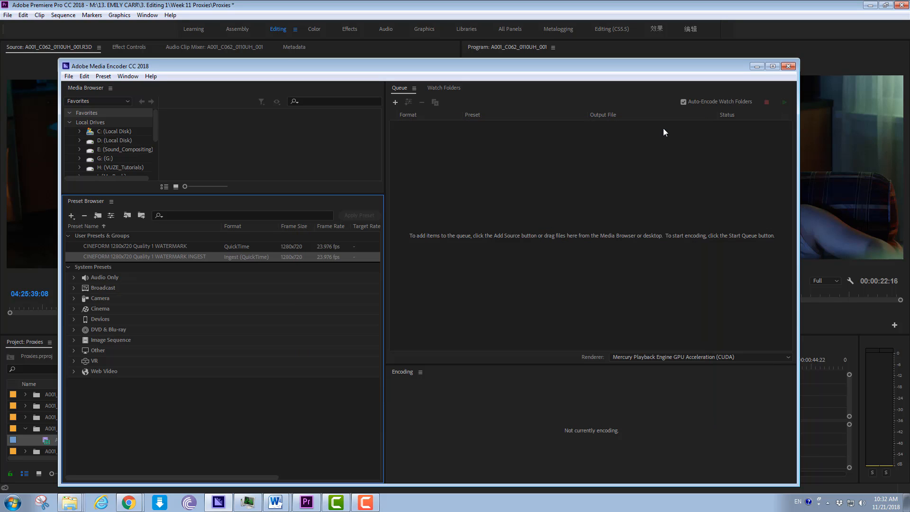
- Switch to Premiere Pro and open proxy creation for clip A001_C062_0110UH_001, choosing the Cineform 1280x720 23.976 Quality 1 Watermarked INGEST preset
{"action": "left_click", "coordinate": [852, 124]}
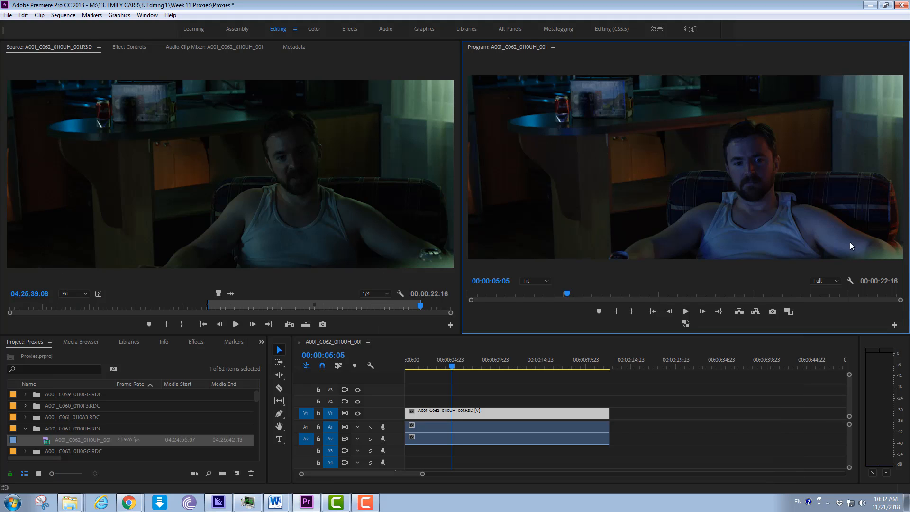
{"action": "left_click", "coordinate": [48, 441]}
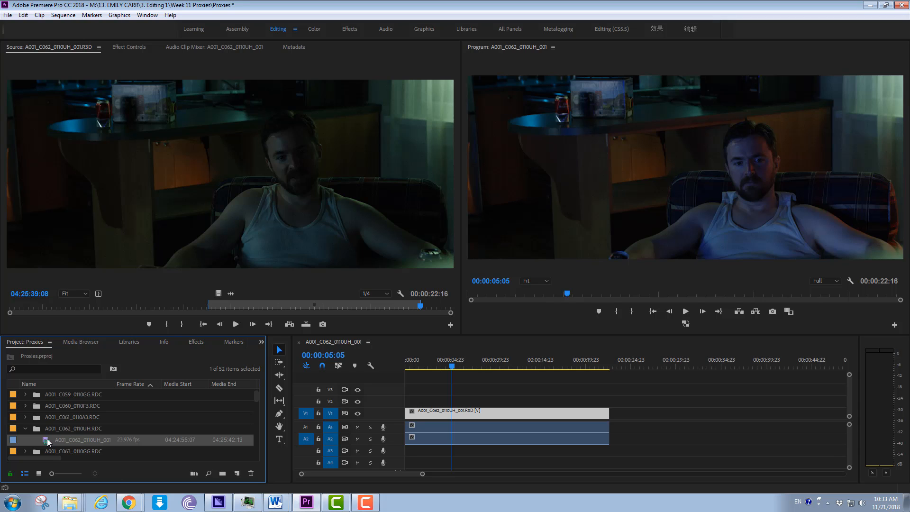
{"action": "right_click", "coordinate": [48, 441]}
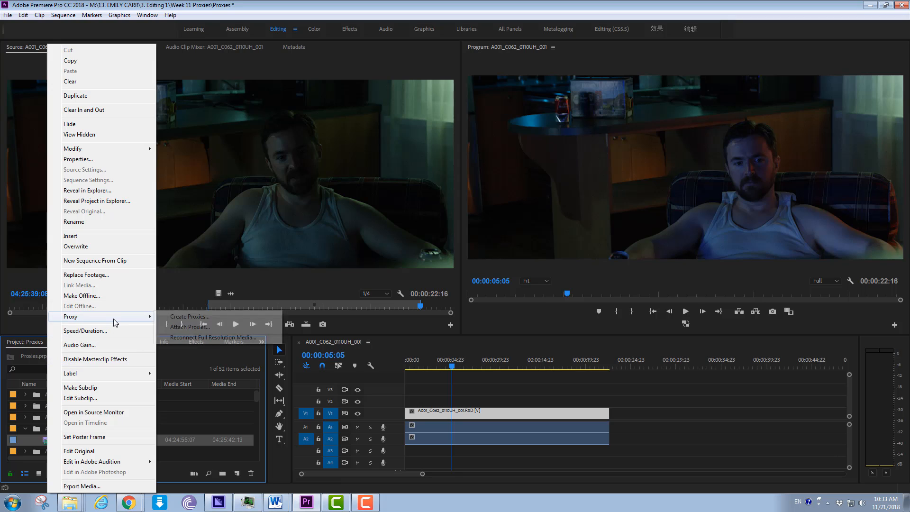
{"action": "mouse_move", "coordinate": [142, 318]}
{"action": "left_click", "coordinate": [175, 318]}
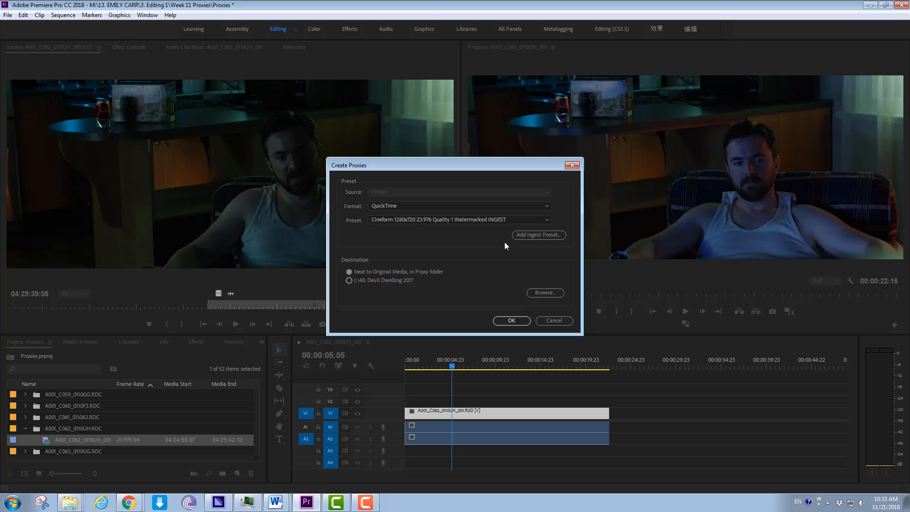
{"action": "left_click", "coordinate": [469, 220]}
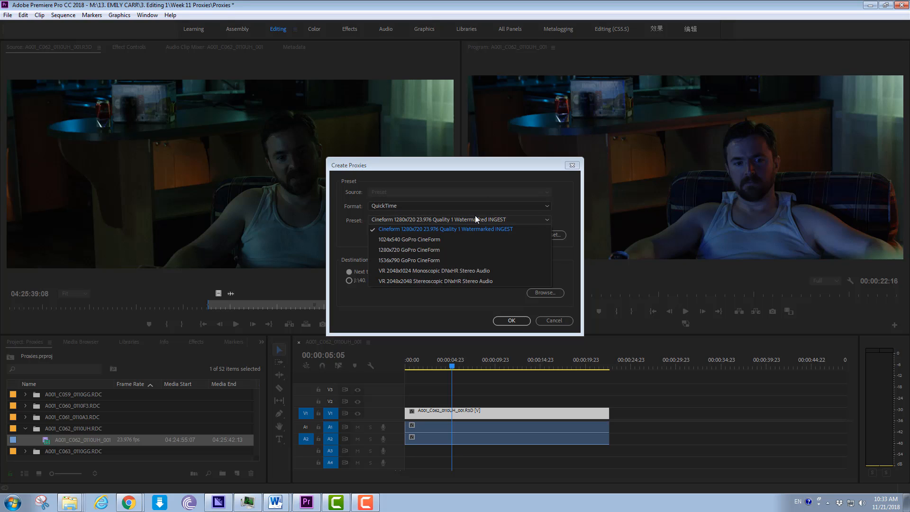
{"action": "left_click", "coordinate": [476, 229]}
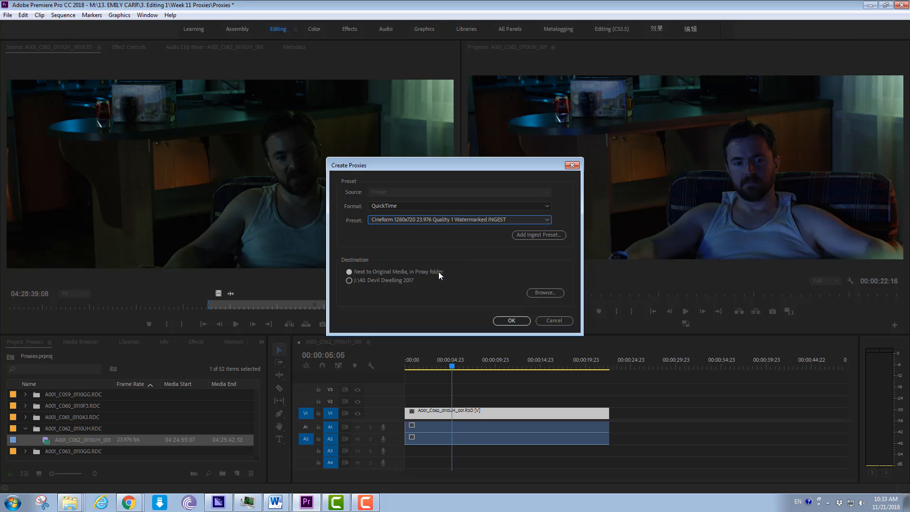
- Add the ingest preset file CINEFORM 1280x720 Quality 1 WATERMARK INGEST from the copied Media Encoder 12.0 Presets folder path
{"action": "left_click", "coordinate": [531, 234]}
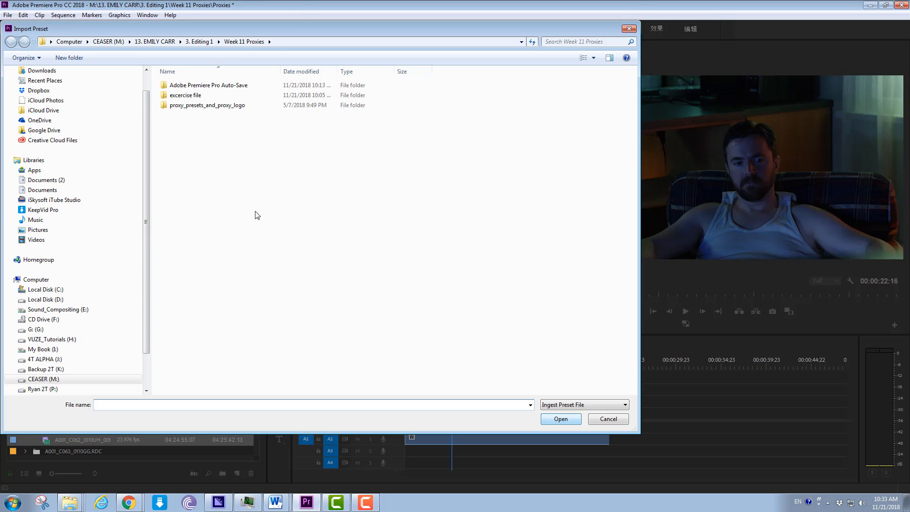
{"action": "left_click", "coordinate": [303, 42]}
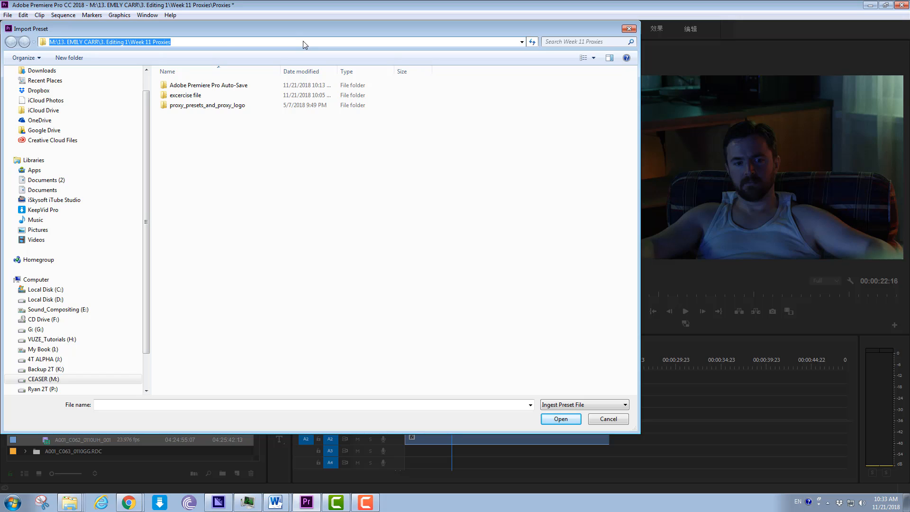
{"action": "key", "text": "ctrl+v"}
{"action": "key", "text": "Return"}
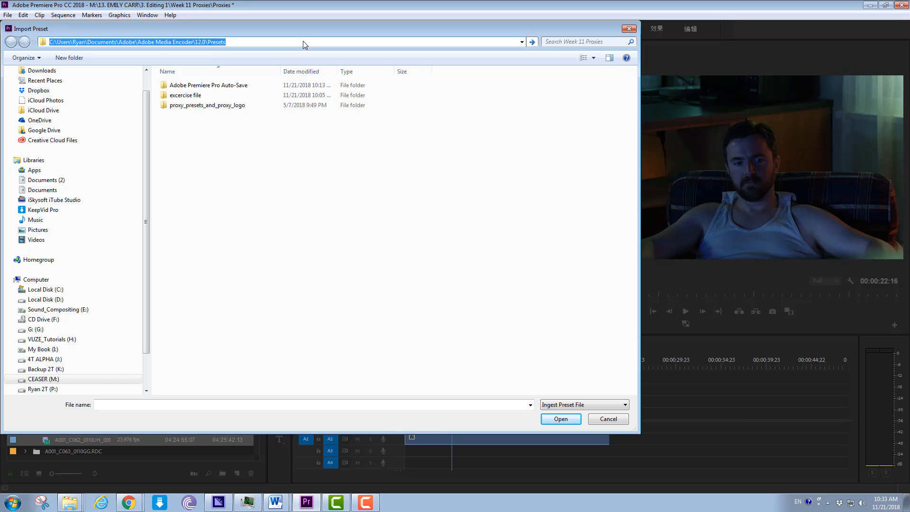
{"action": "left_click", "coordinate": [268, 105]}
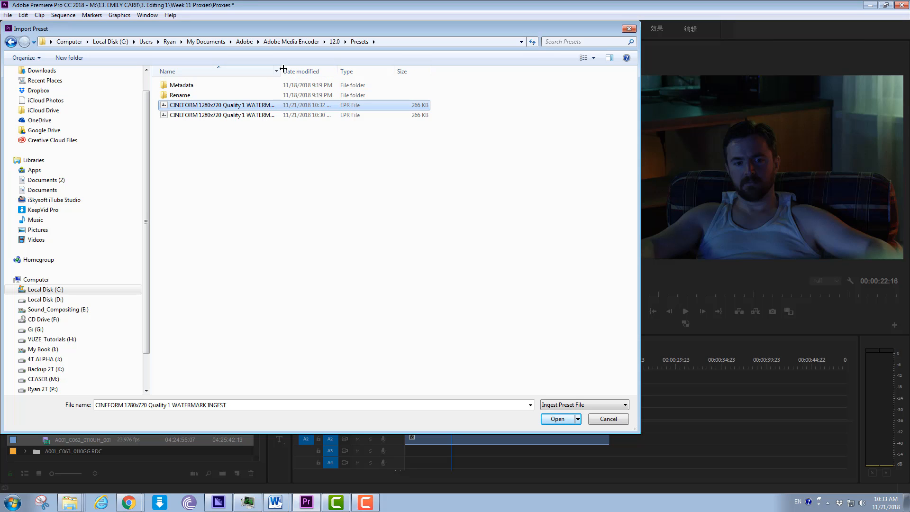
{"action": "left_click_drag", "start_coordinate": [279, 72], "coordinate": [353, 72]}
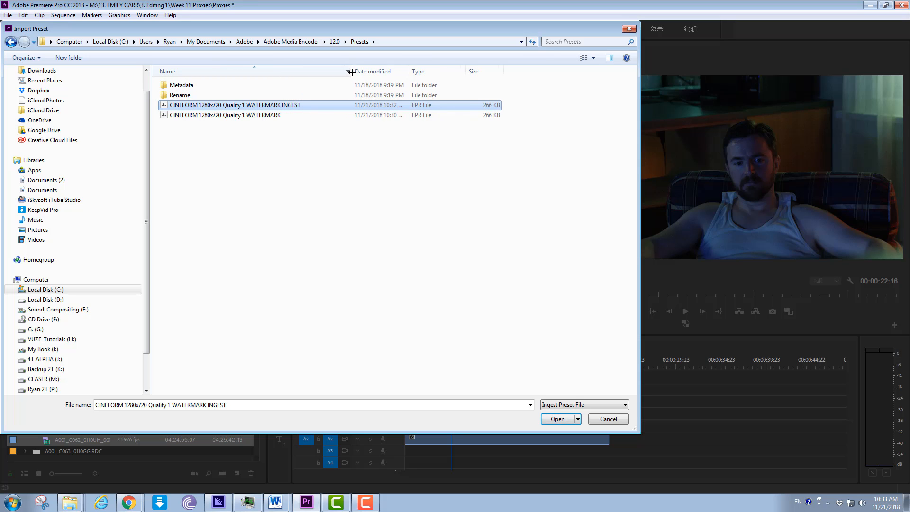
{"action": "left_click", "coordinate": [559, 419]}
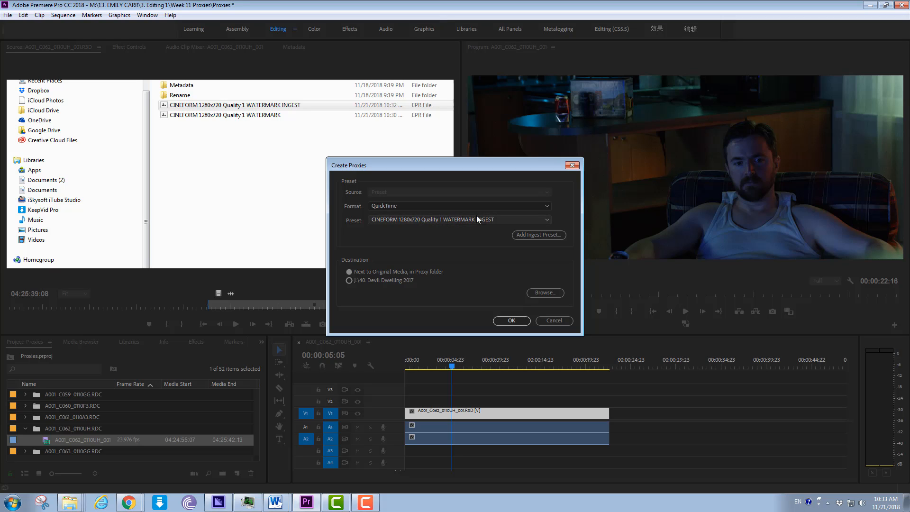
{"action": "left_click", "coordinate": [536, 234]}
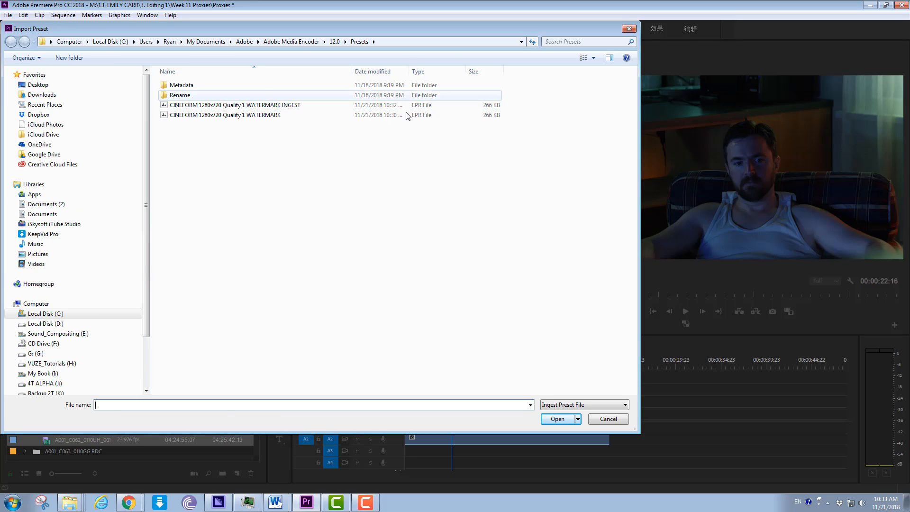
{"action": "mouse_move", "coordinate": [81, 503]}
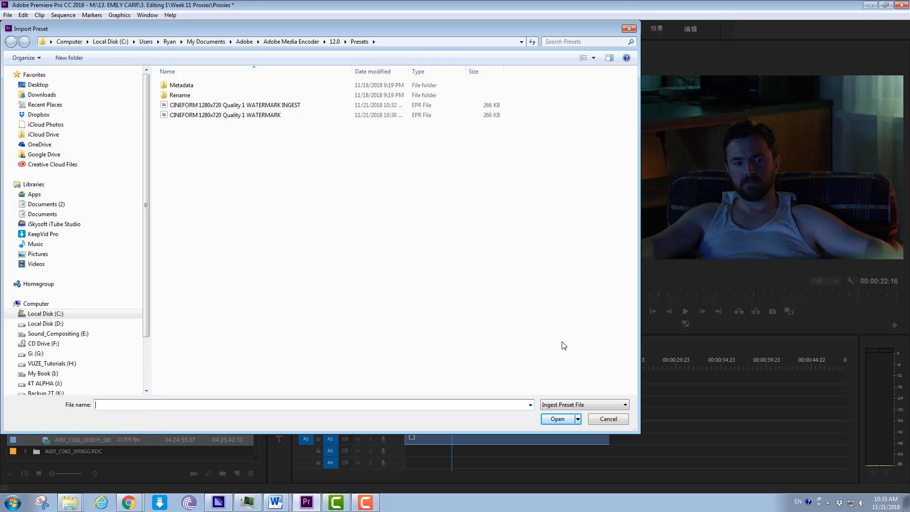
{"action": "left_click", "coordinate": [607, 418]}
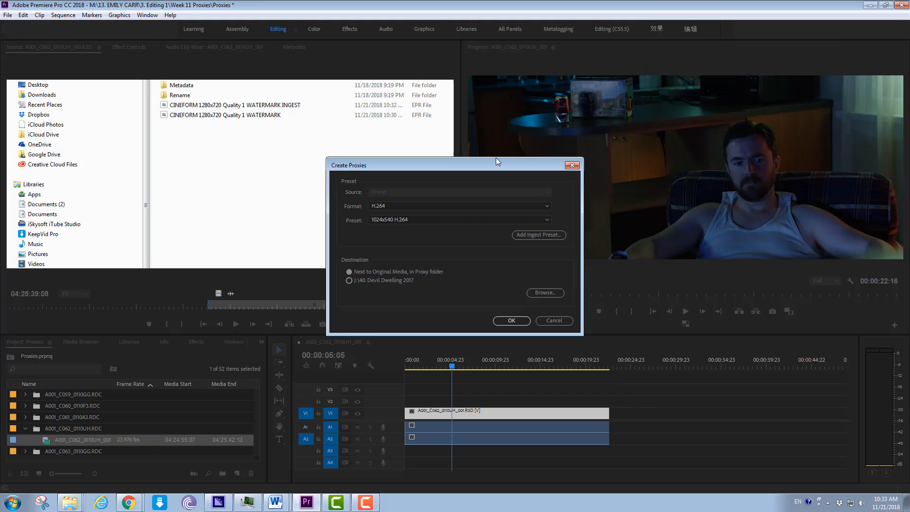
- Set the proxy format to QuickTime and start creating the proxy with the Cineform 1280x720 23.976 Quality 1 Watermarked INGEST preset
{"action": "left_click", "coordinate": [530, 204]}
{"action": "left_click", "coordinate": [511, 225]}
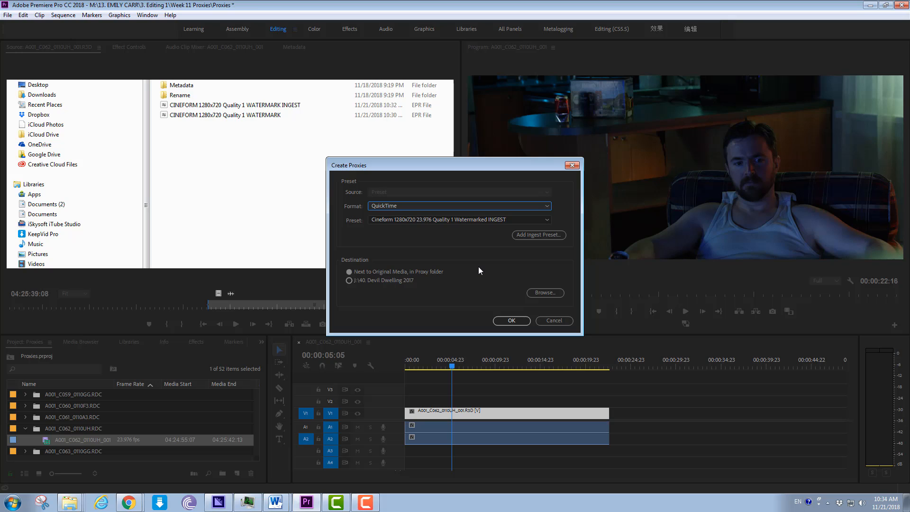
{"action": "left_click", "coordinate": [513, 320]}
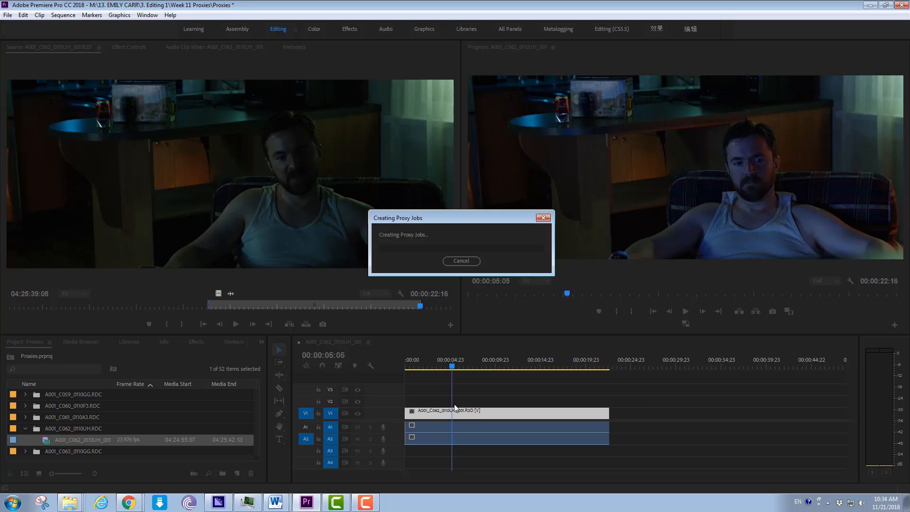
- Switch to Media Encoder to check on the proxy job
{"action": "left_click", "coordinate": [227, 505]}
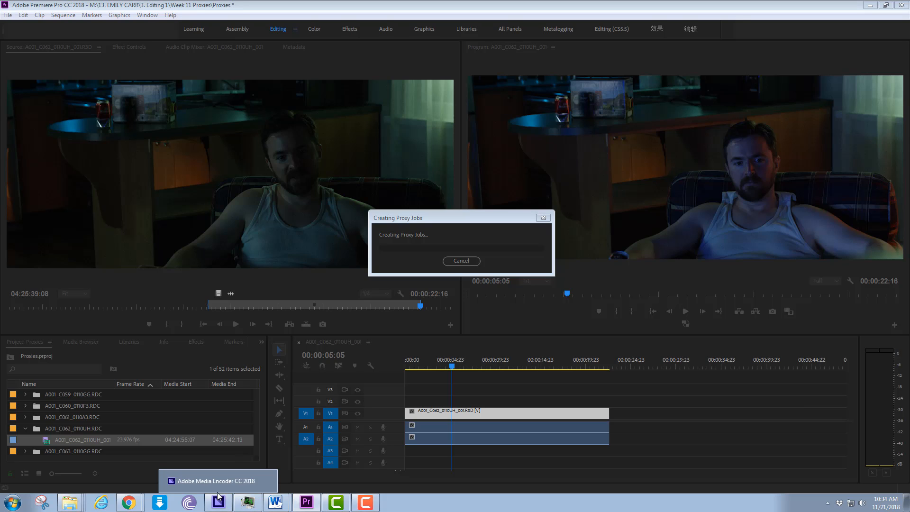
{"action": "left_click", "coordinate": [217, 485]}
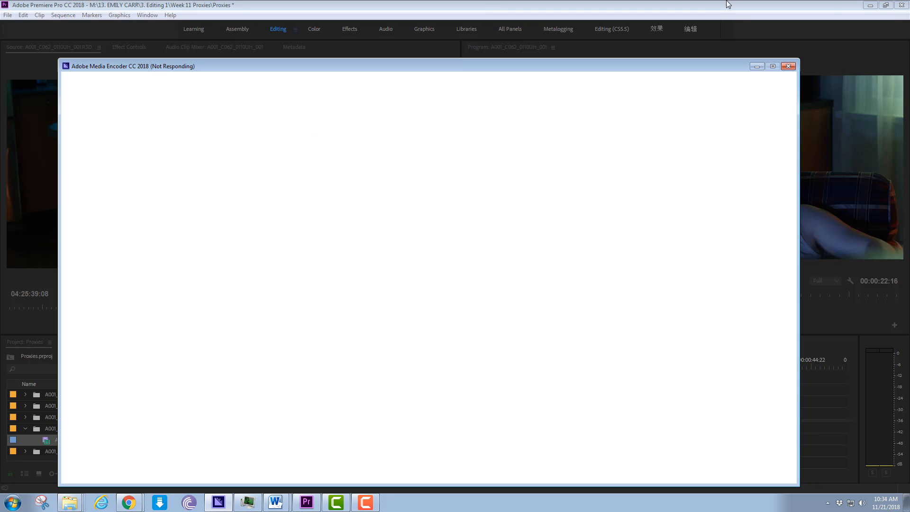
- Review the Creating Proxies notes in Word, highlighting the proxy folder destination and Media Encoder lines
{"action": "left_click_drag", "start_coordinate": [909, 58], "coordinate": [762, 21]}
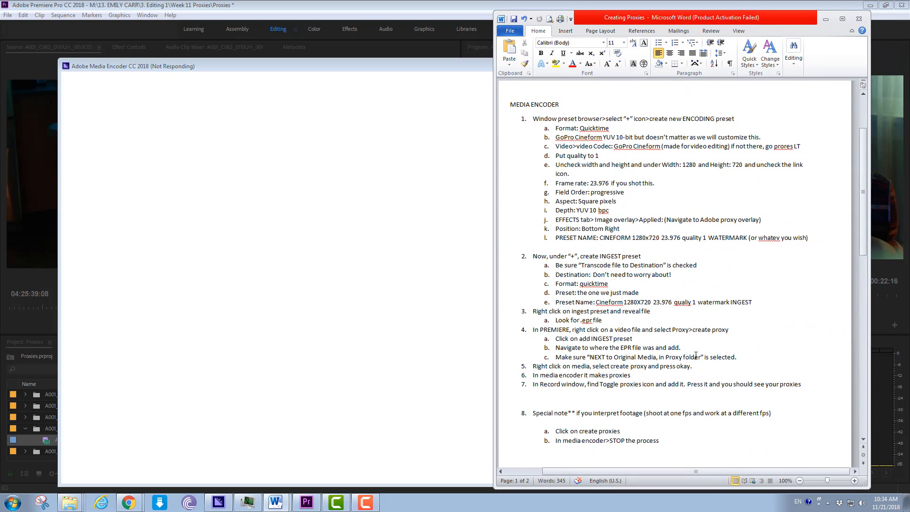
{"action": "left_click_drag", "start_coordinate": [697, 357], "coordinate": [555, 357]}
{"action": "scroll", "coordinate": [646, 279], "scroll_direction": "down", "scroll_amount": 2}
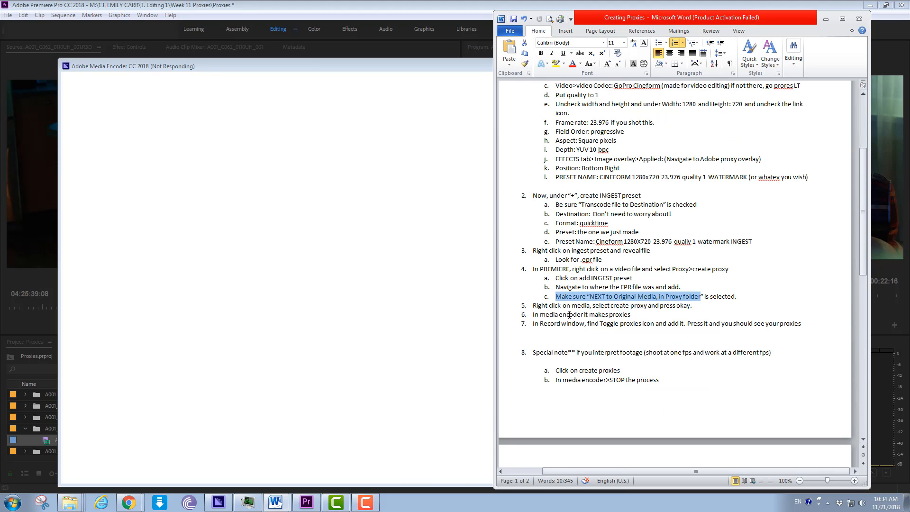
{"action": "left_click_drag", "start_coordinate": [631, 312], "coordinate": [559, 314]}
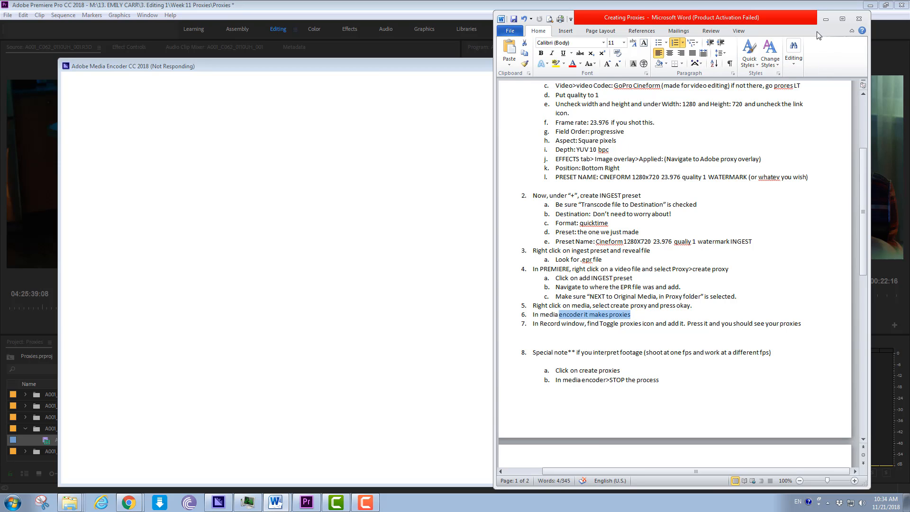
{"action": "left_click_drag", "start_coordinate": [799, 23], "coordinate": [511, 23]}
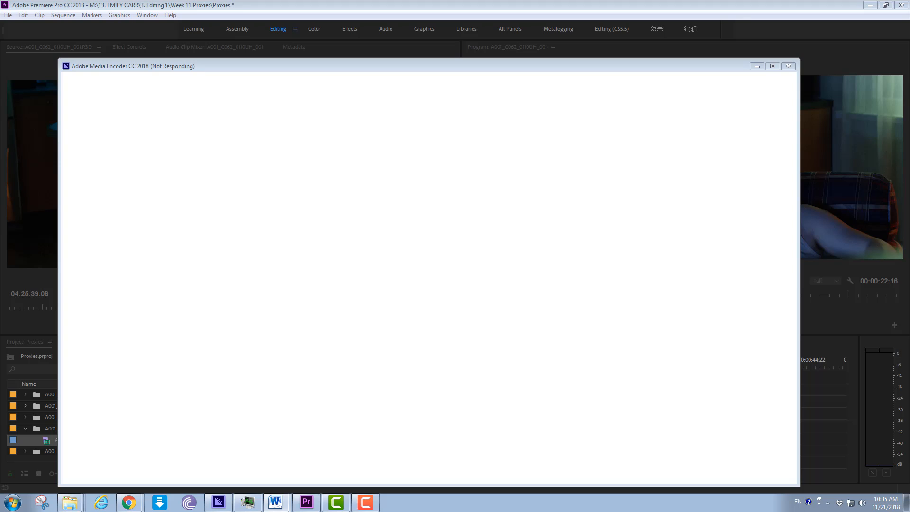
{"action": "mouse_move", "coordinate": [367, 501]}
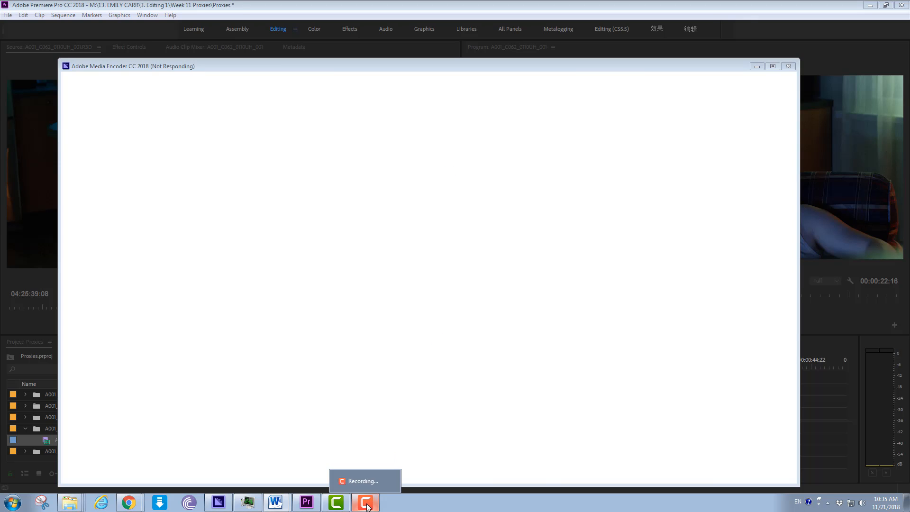
{"action": "left_click", "coordinate": [362, 481]}
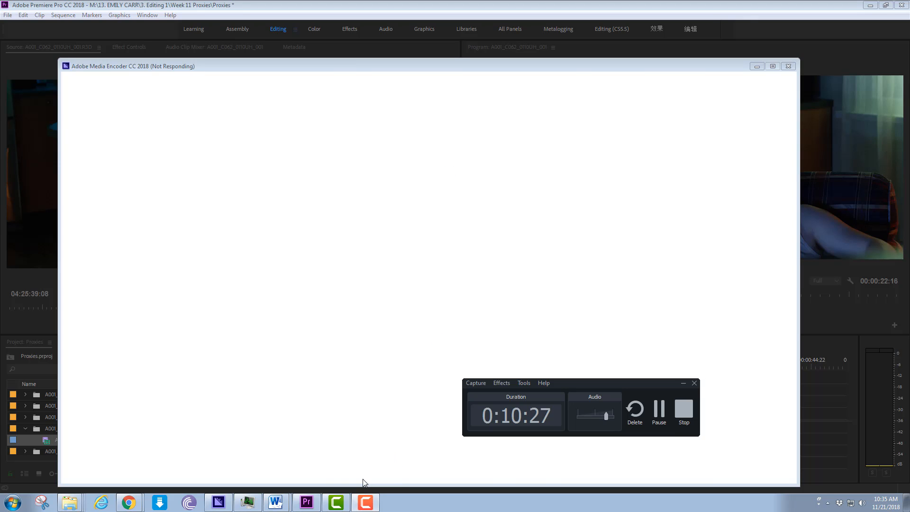
{"action": "left_click", "coordinate": [683, 416]}
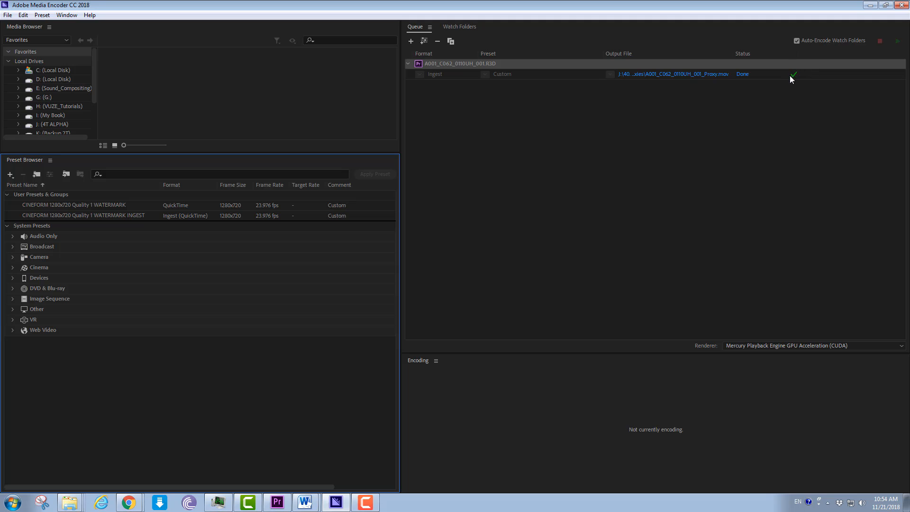
- Return to Premiere Pro, enable proxy playback in the Program monitor and bring up the Source monitor
{"action": "left_click", "coordinate": [870, 6]}
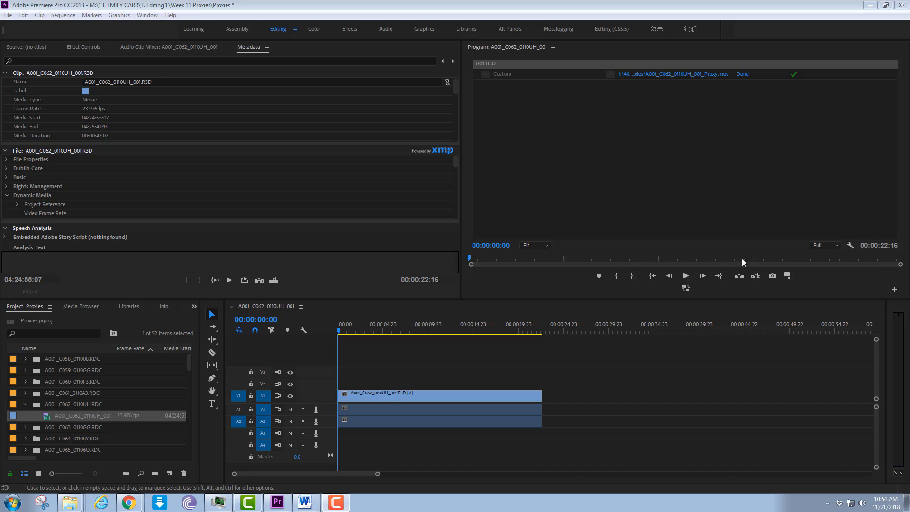
{"action": "left_click", "coordinate": [685, 288]}
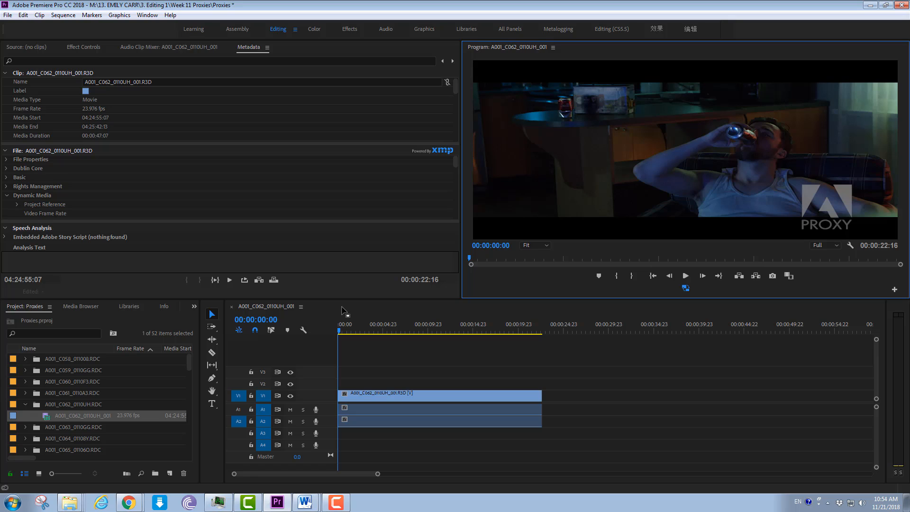
{"action": "left_click", "coordinate": [31, 49]}
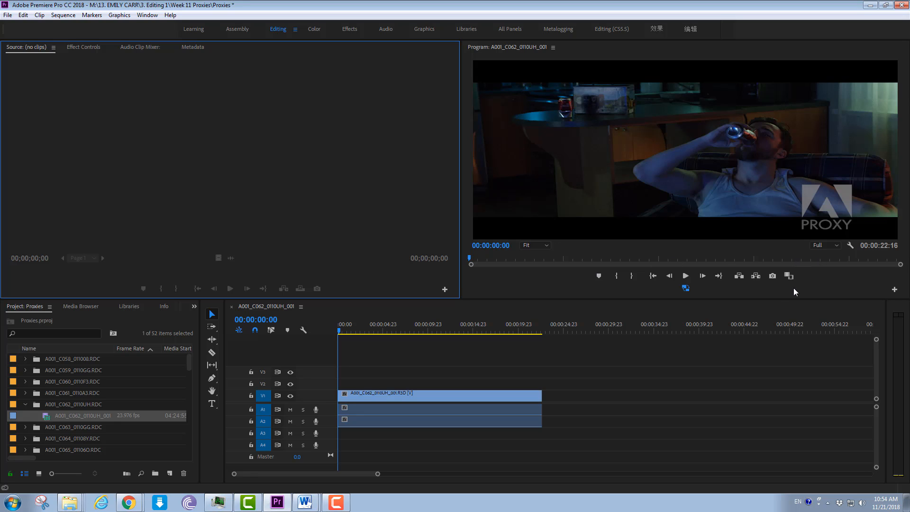
- Compare the original footage with its proxy in the Program monitor, keep proxies enabled, and scrub the sequence to 00:00:02:21
{"action": "left_click", "coordinate": [688, 289]}
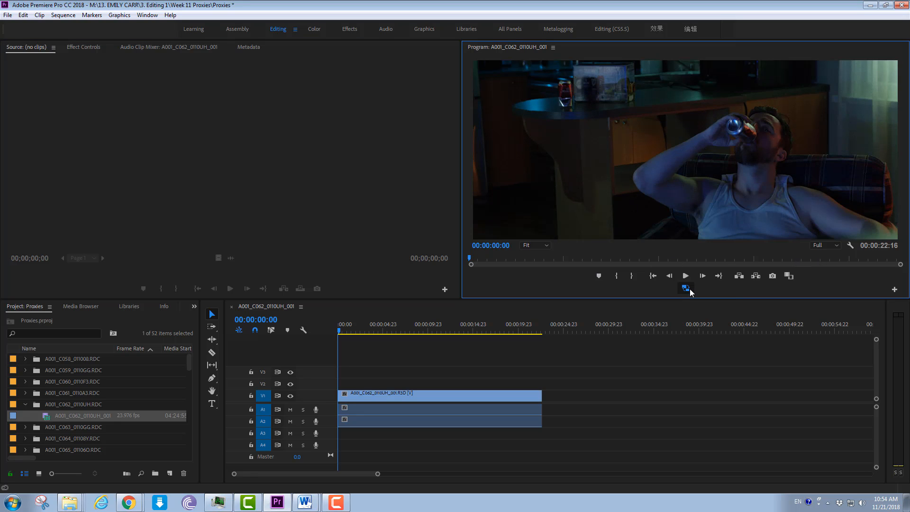
{"action": "left_click", "coordinate": [686, 287]}
{"action": "left_click_drag", "start_coordinate": [343, 331], "coordinate": [411, 380]}
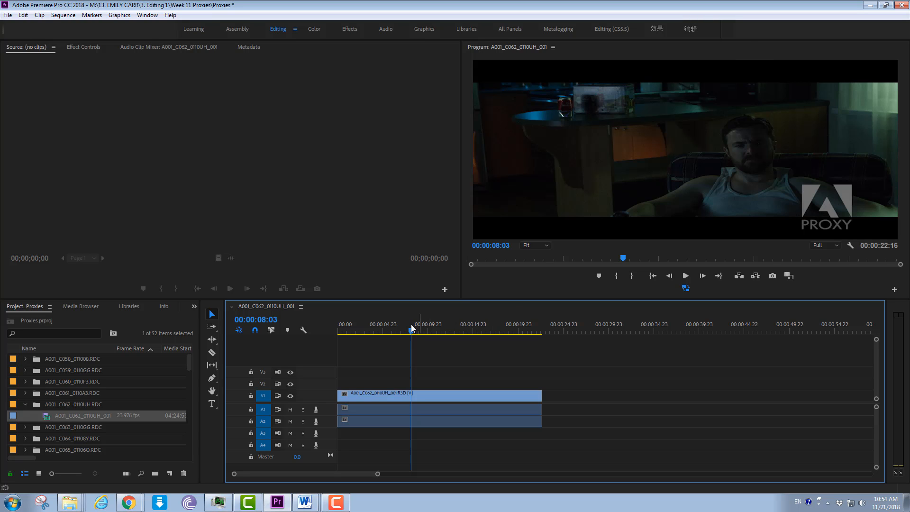
{"action": "left_click_drag", "start_coordinate": [411, 332], "coordinate": [361, 370]}
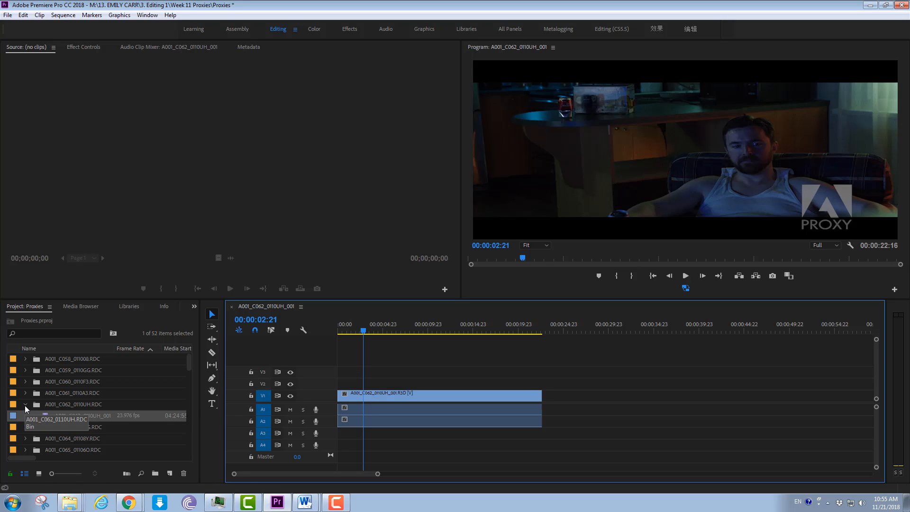
- Widen the Project panel to inspect the metadata columns of the A001_C062_0110UH_001 clip, and narrow the panel again
{"action": "mouse_move", "coordinate": [188, 361]}
{"action": "left_mouse_down"}
{"action": "mouse_move", "coordinate": [185, 456]}
{"action": "mouse_move", "coordinate": [177, 348]}
{"action": "left_mouse_up"}
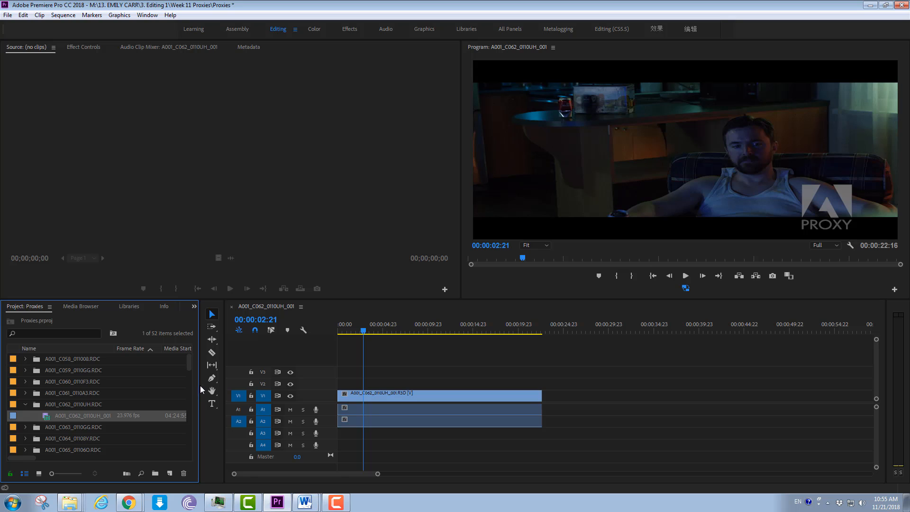
{"action": "left_click_drag", "start_coordinate": [195, 384], "coordinate": [710, 391]}
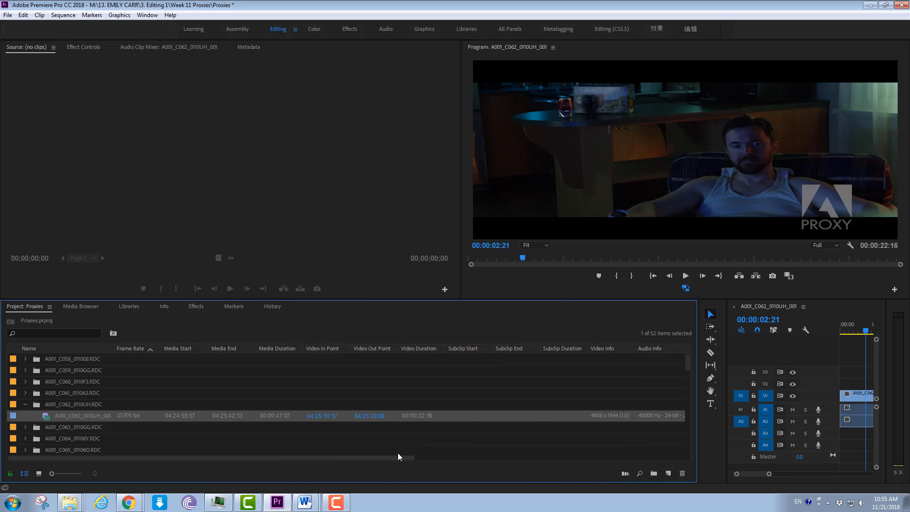
{"action": "left_click_drag", "start_coordinate": [371, 460], "coordinate": [332, 466]}
{"action": "left_click_drag", "start_coordinate": [726, 330], "coordinate": [268, 381]}
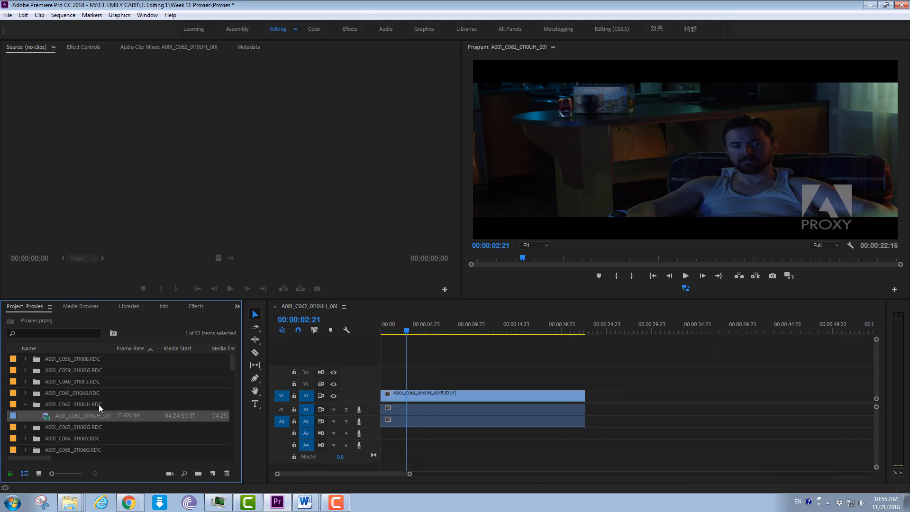
- Reveal the A001_C062_0110UH_001 clip in Explorer, check its A001_C062_0110UH.RDC folder and the proxy file in the Proxies subfolder, and minimize the window
{"action": "right_click", "coordinate": [47, 417]}
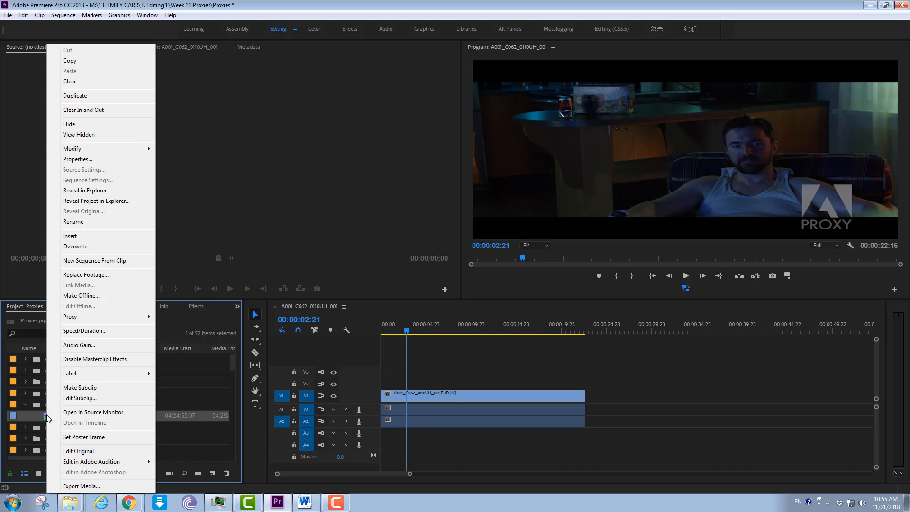
{"action": "left_click", "coordinate": [129, 190]}
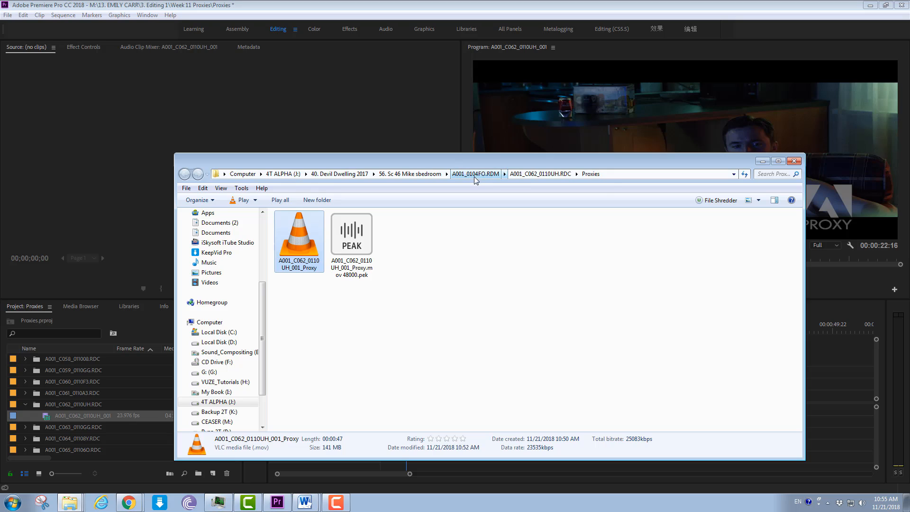
{"action": "left_click", "coordinate": [540, 173]}
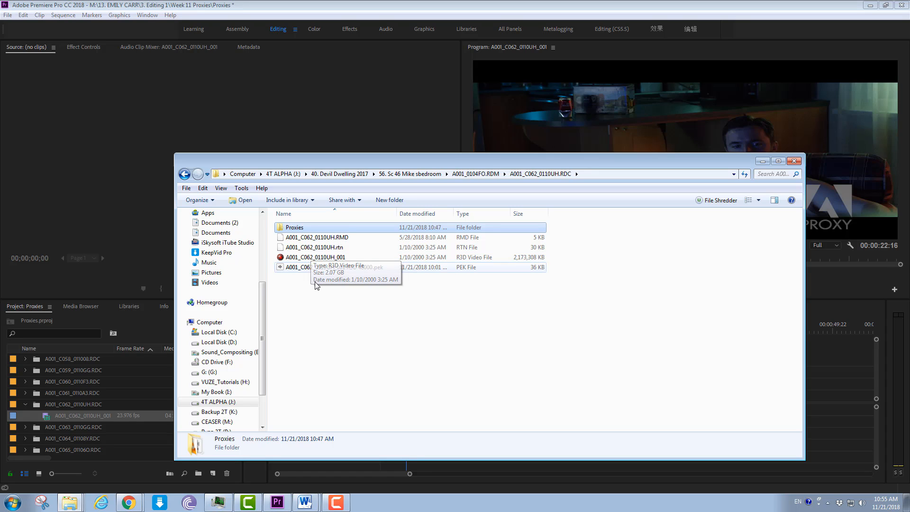
{"action": "double_click", "coordinate": [303, 228]}
{"action": "left_click", "coordinate": [302, 257]}
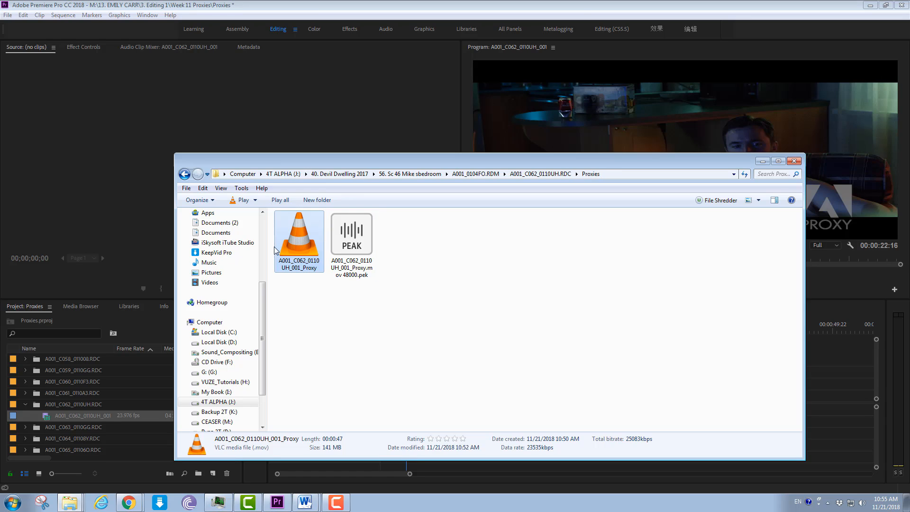
{"action": "left_click", "coordinate": [763, 162]}
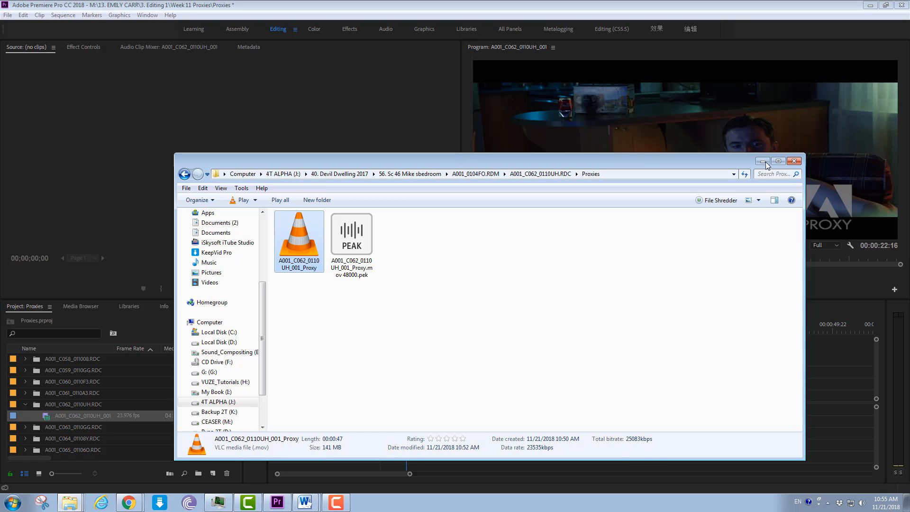